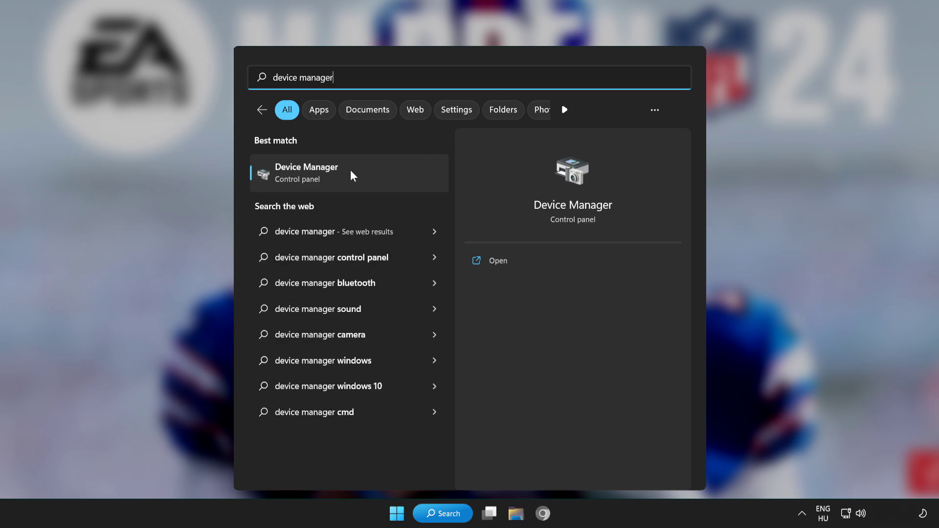
- Open Device Manager and run an automatic driver search for the VMware SVGA 3D display adapter, closing both windows when finished
left_click(391, 177)
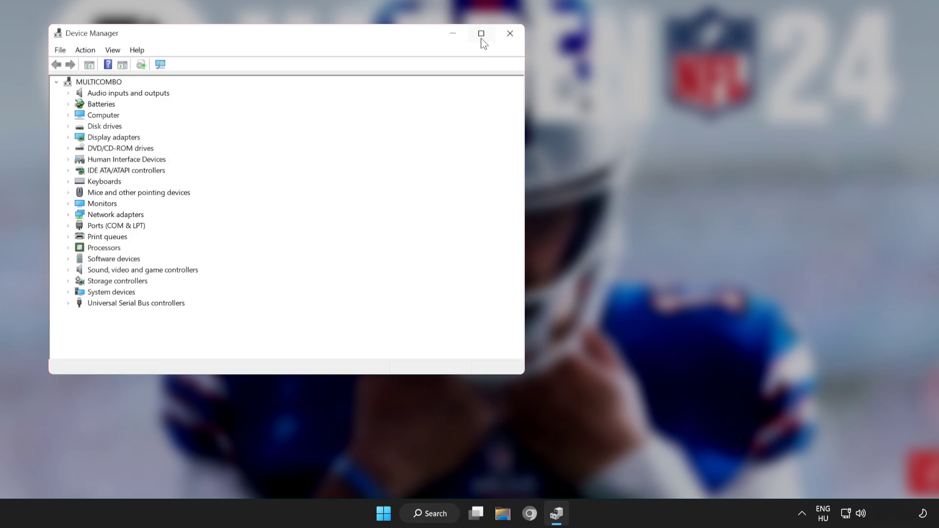
left_click(481, 35)
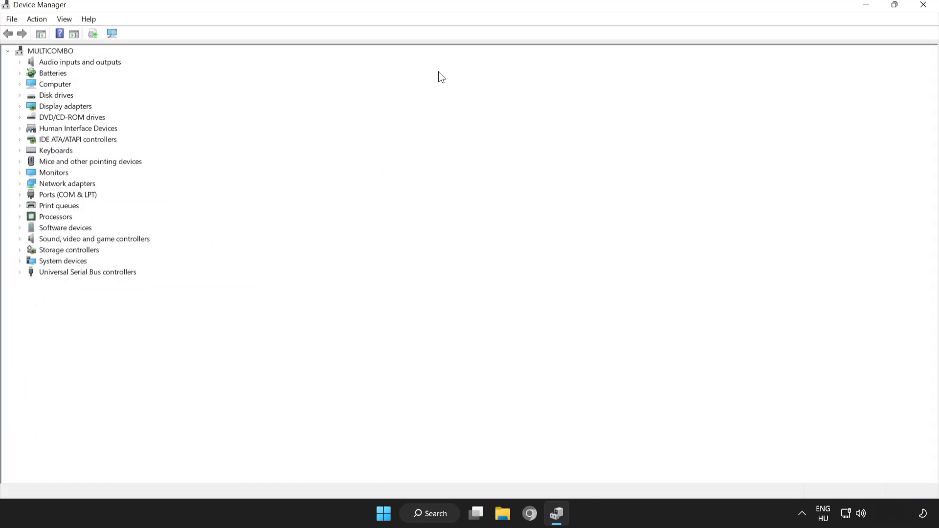
left_click(33, 106)
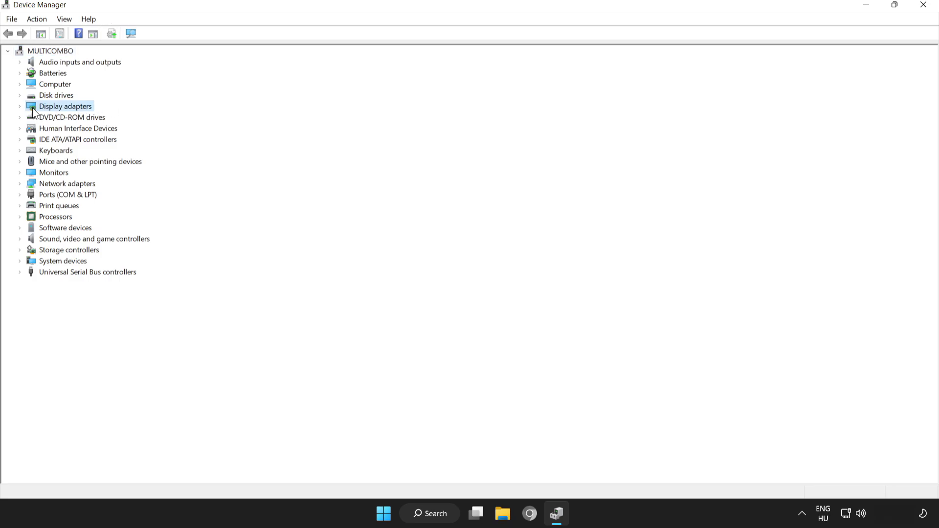
left_click(19, 107)
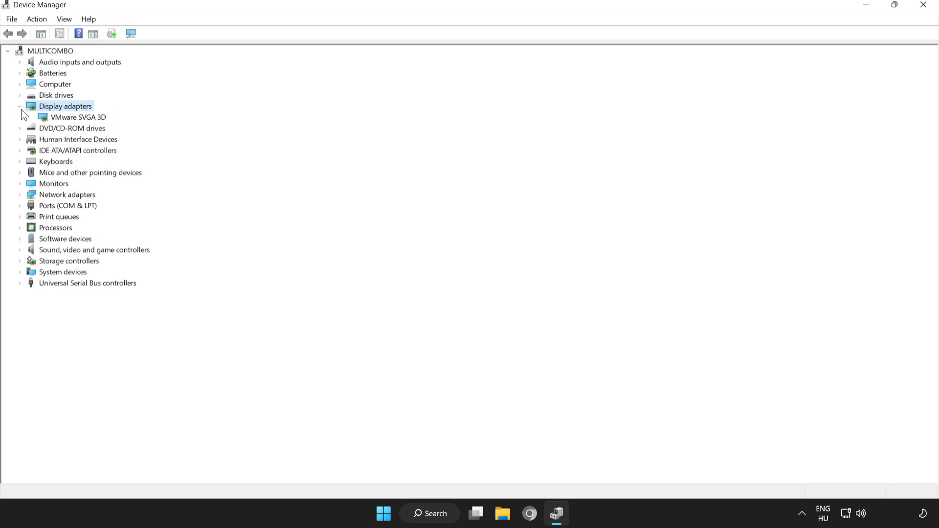
left_click(58, 118)
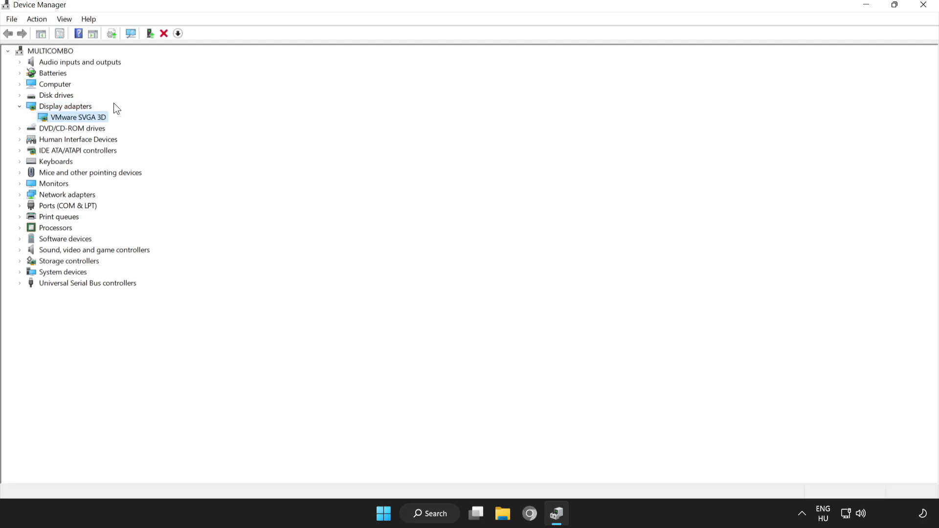
right_click(70, 118)
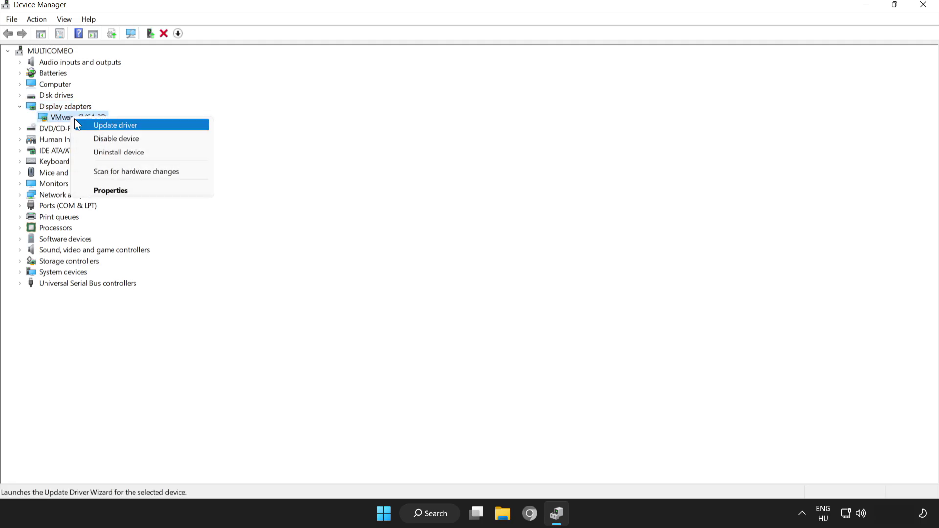
left_click(116, 127)
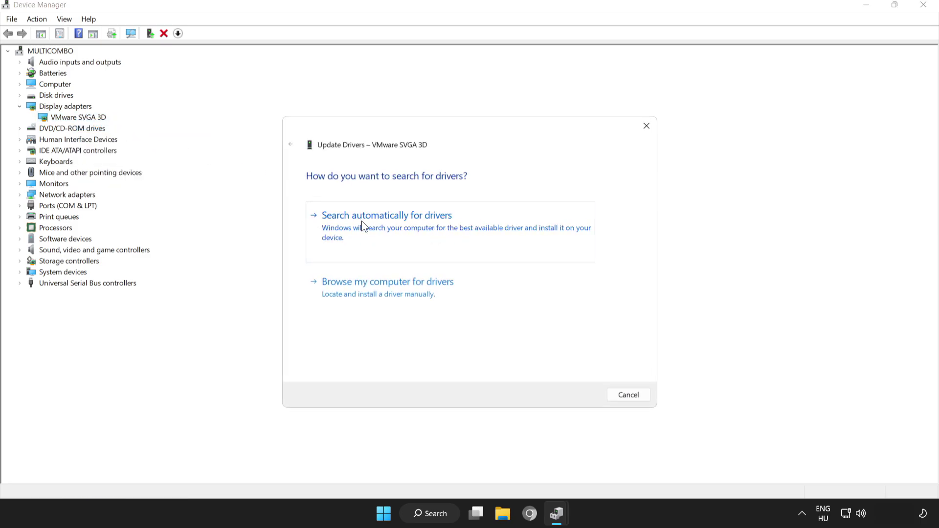
left_click(399, 223)
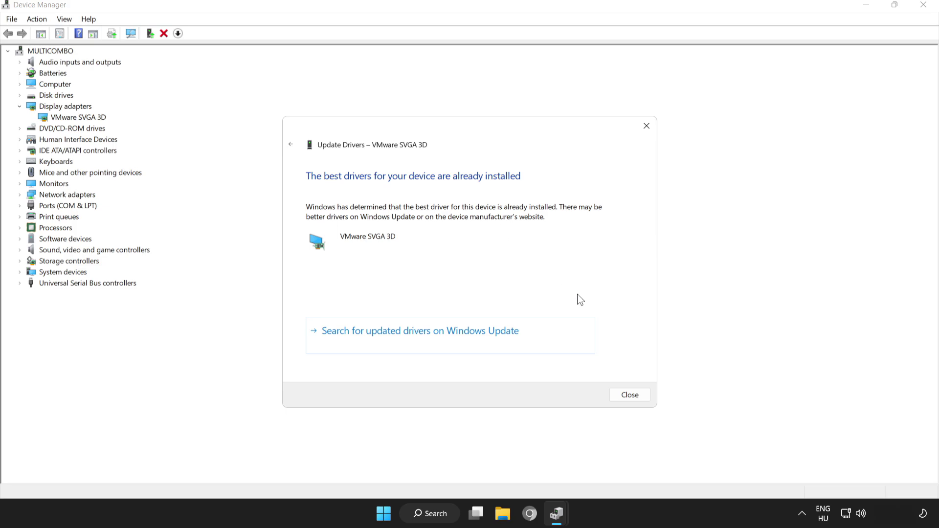
left_click(635, 395)
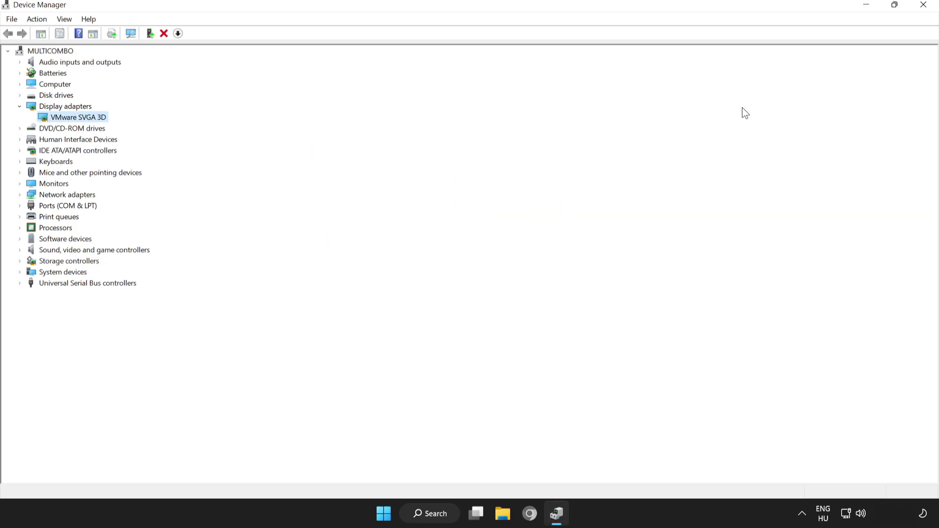
left_click(925, 6)
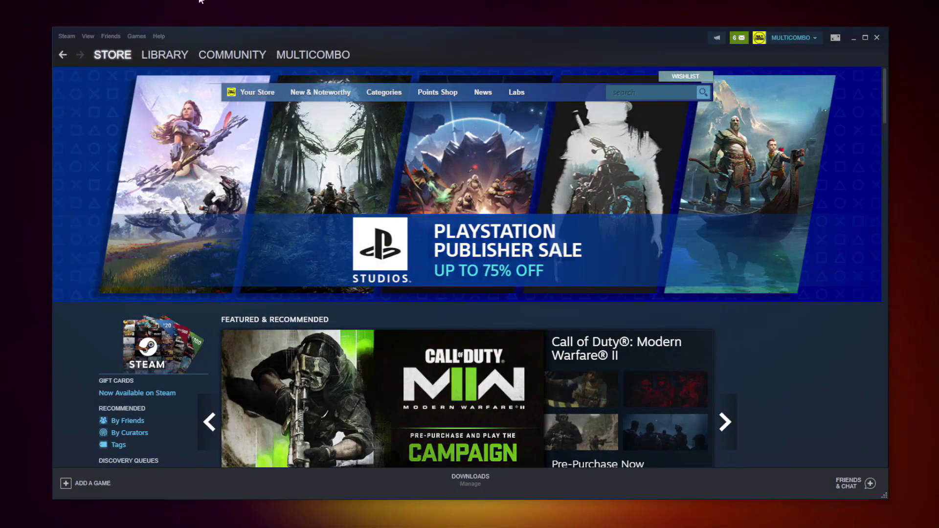
- In the Steam library, verify the integrity of Madden NFL 24's local game files
left_click(161, 56)
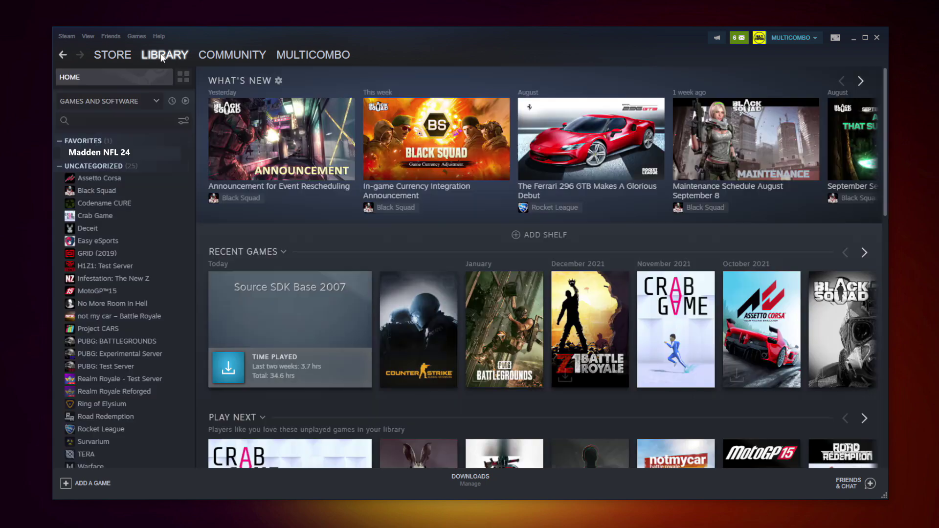
right_click(183, 156)
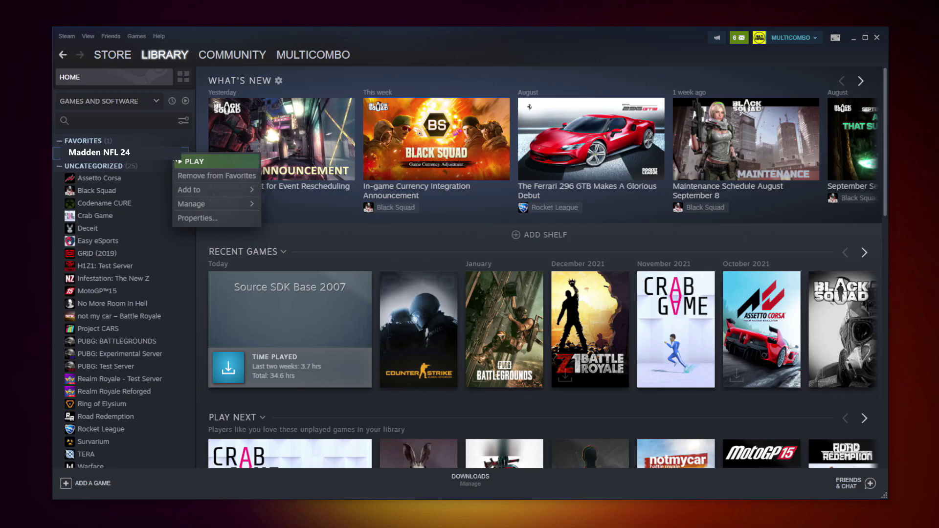
left_click(209, 216)
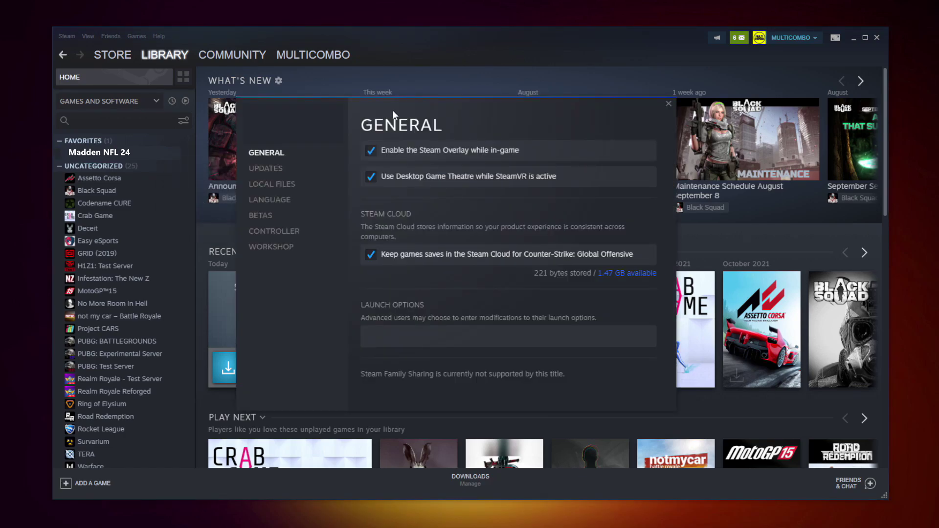
left_click(275, 187)
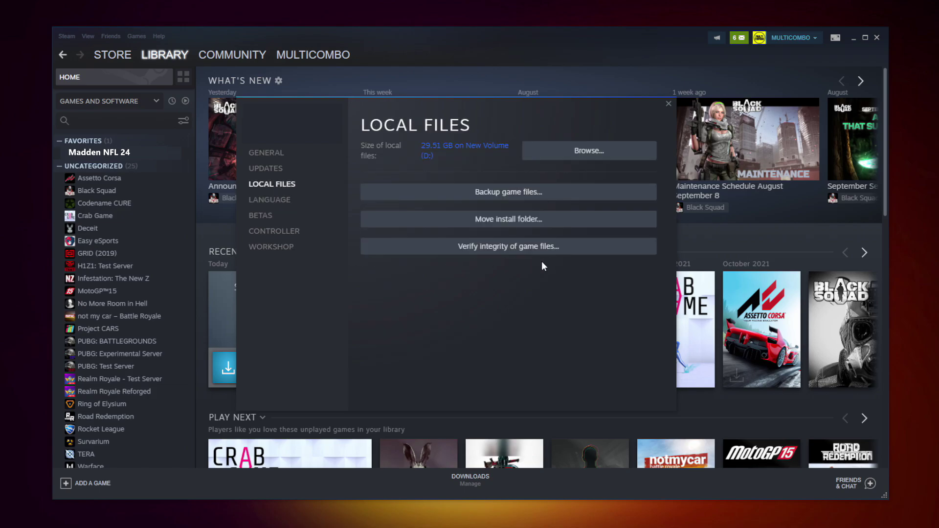
left_click(513, 254)
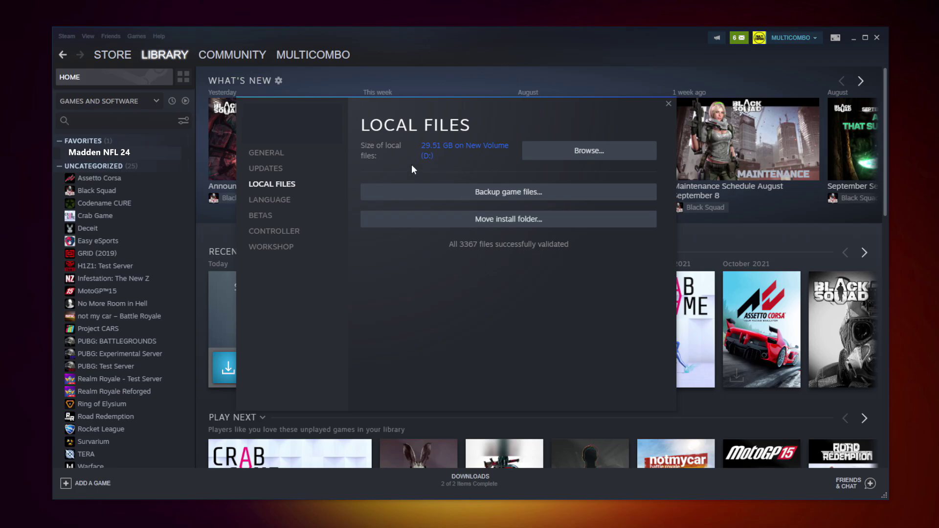
- Browse to the game's install folder and show the compatibility properties of the Madden NFL 24 application
left_click(607, 158)
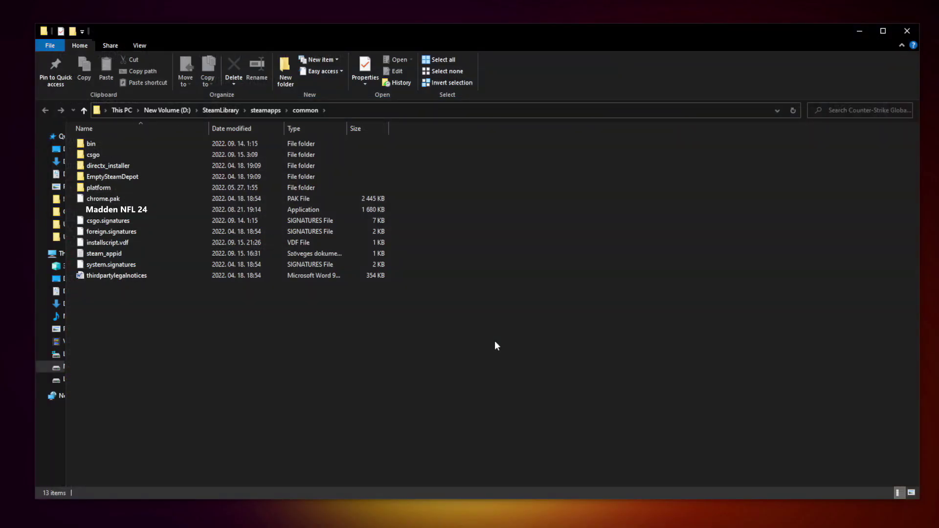
left_click(179, 209)
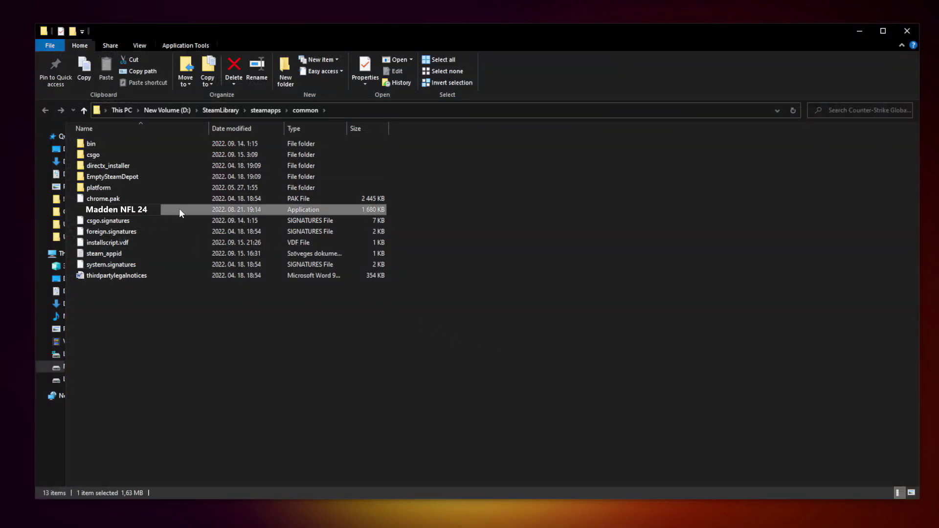
right_click(189, 213)
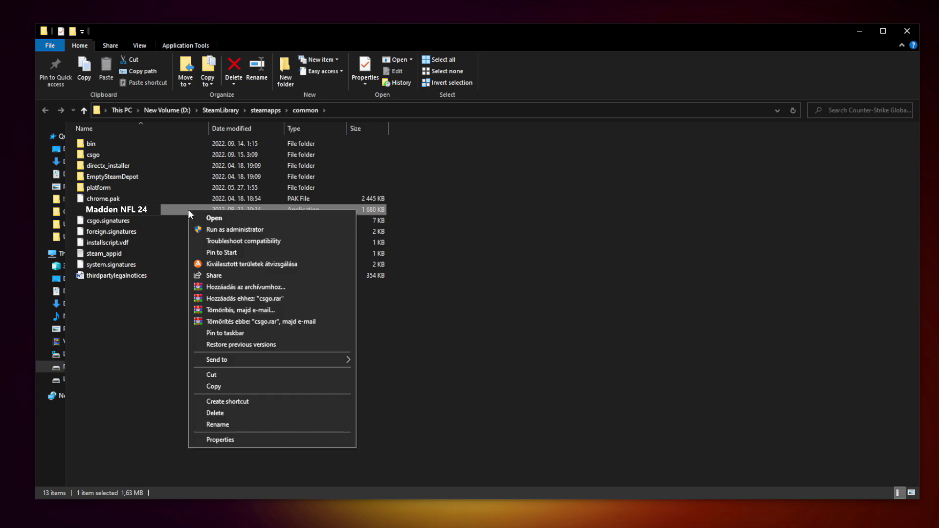
left_click(271, 439)
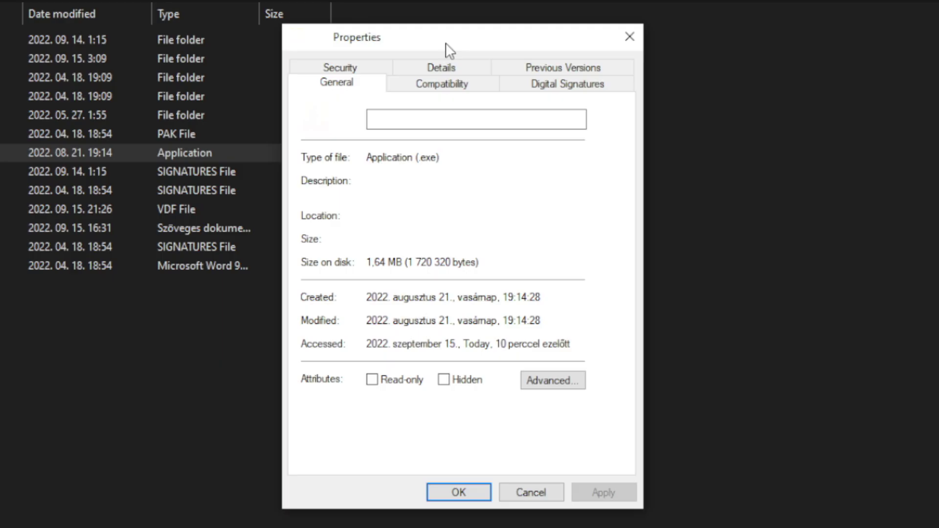
left_click(446, 87)
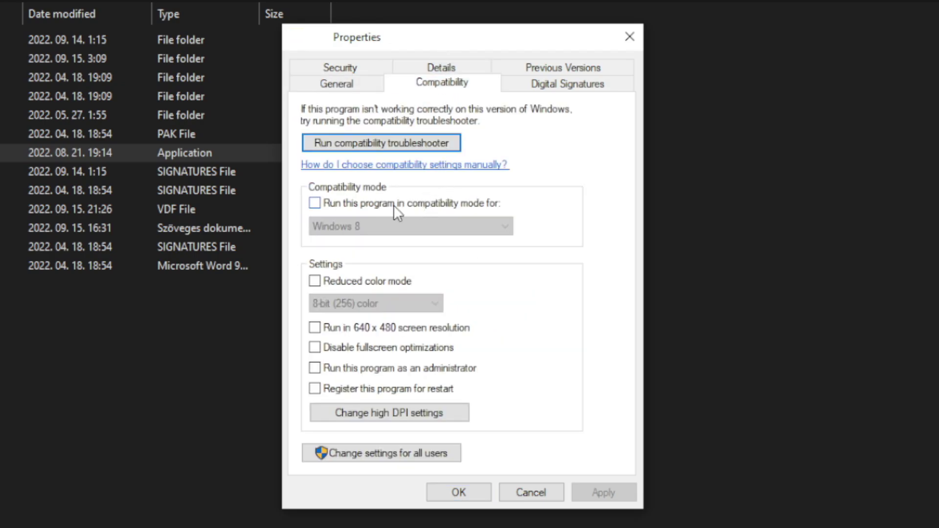
- Apply Windows 8 compatibility mode to the game, disable fullscreen optimizations, and make it run as an administrator
left_click(315, 204)
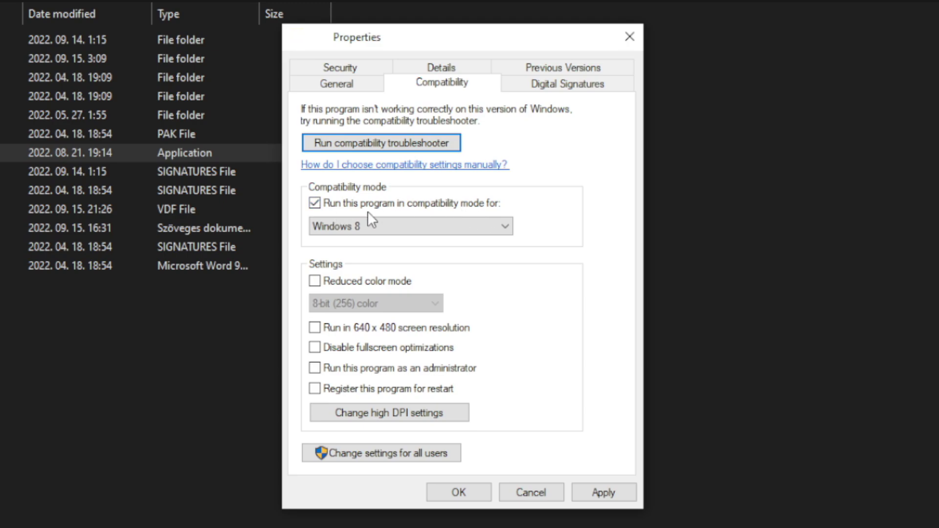
left_click(364, 224)
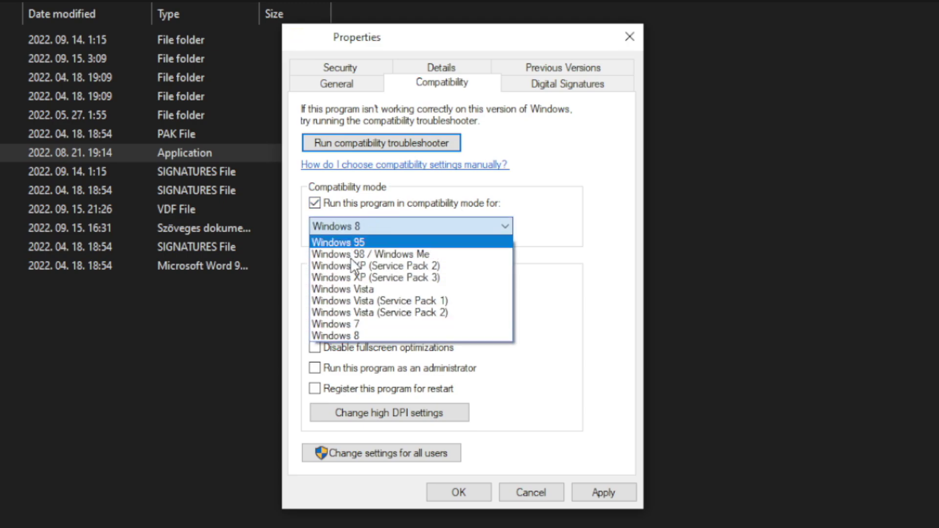
left_click(361, 337)
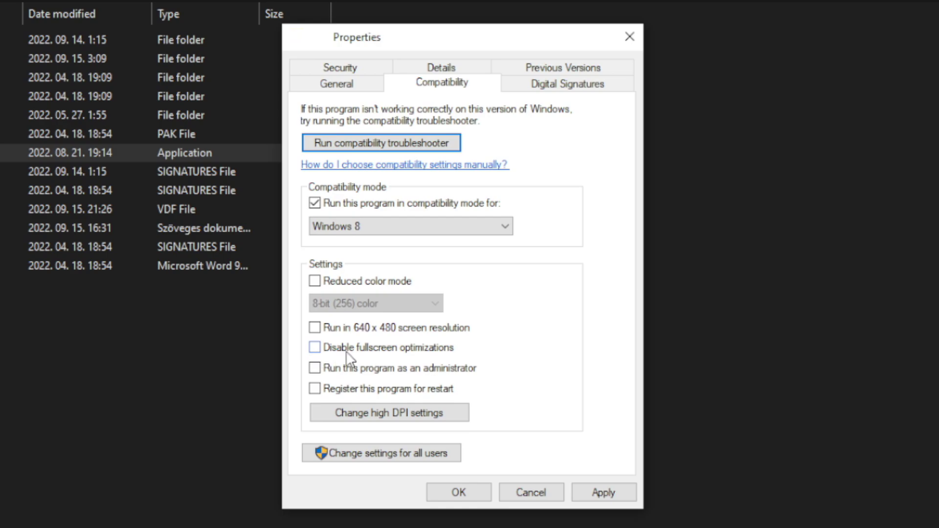
left_click(381, 350)
left_click(453, 373)
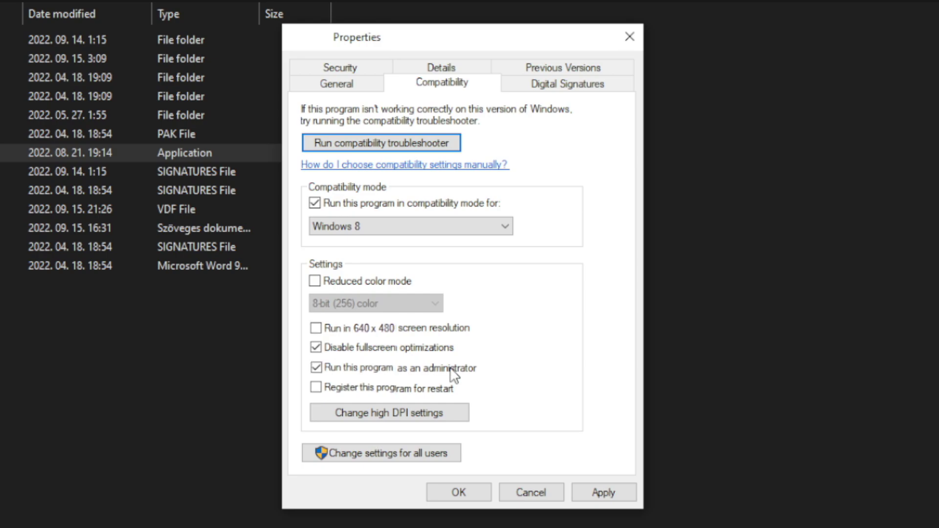
left_click(606, 493)
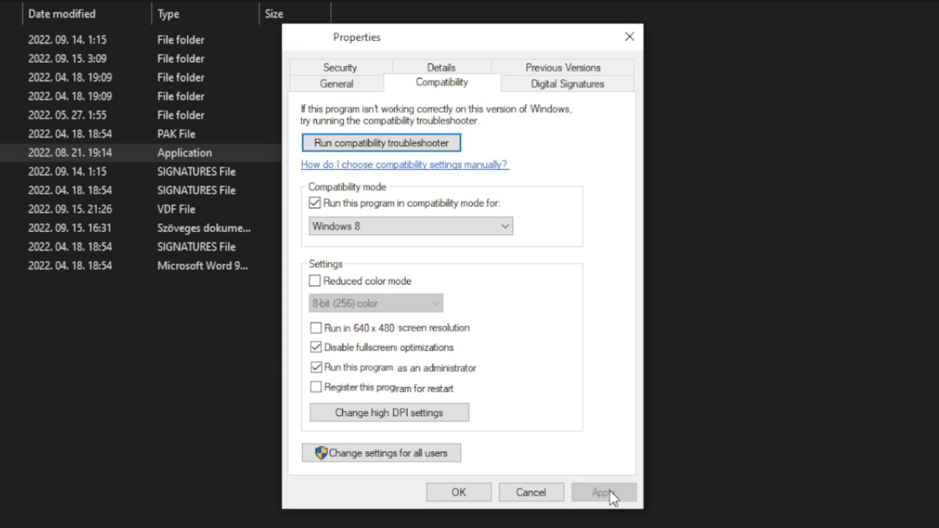
left_click(460, 495)
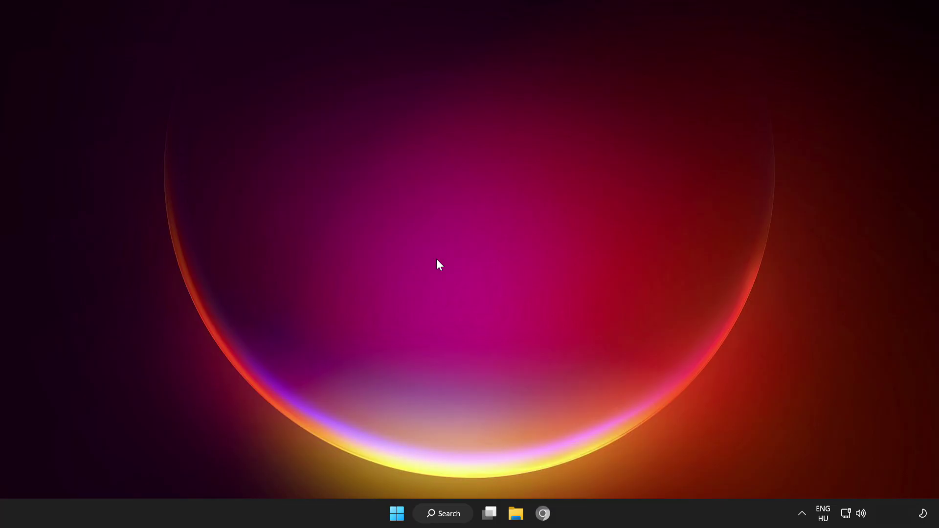
- Search Windows for "update", run a check for updates in Windows Update, and close Settings
left_click(440, 515)
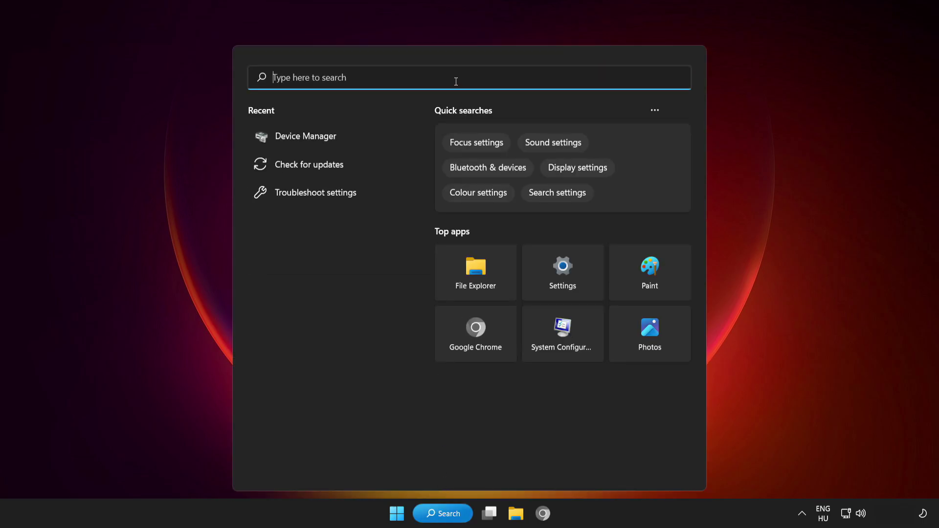
type("update")
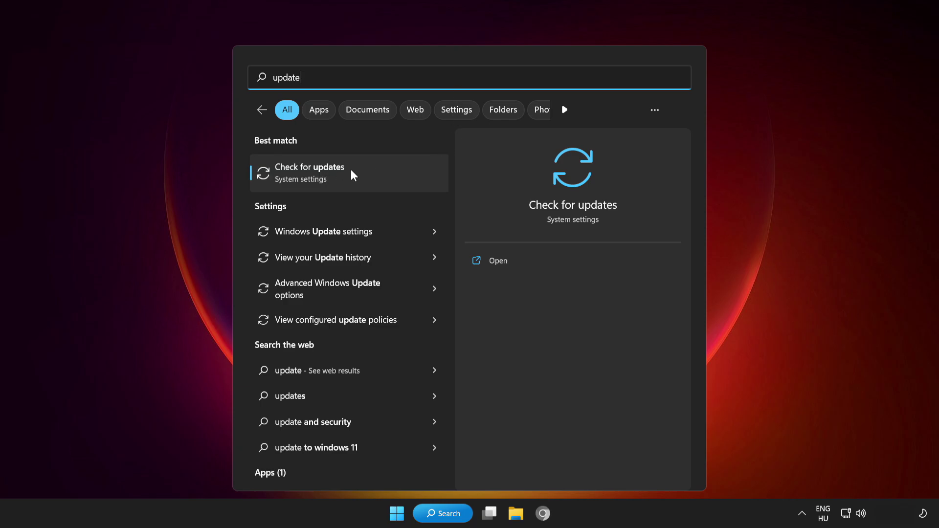
left_click(370, 171)
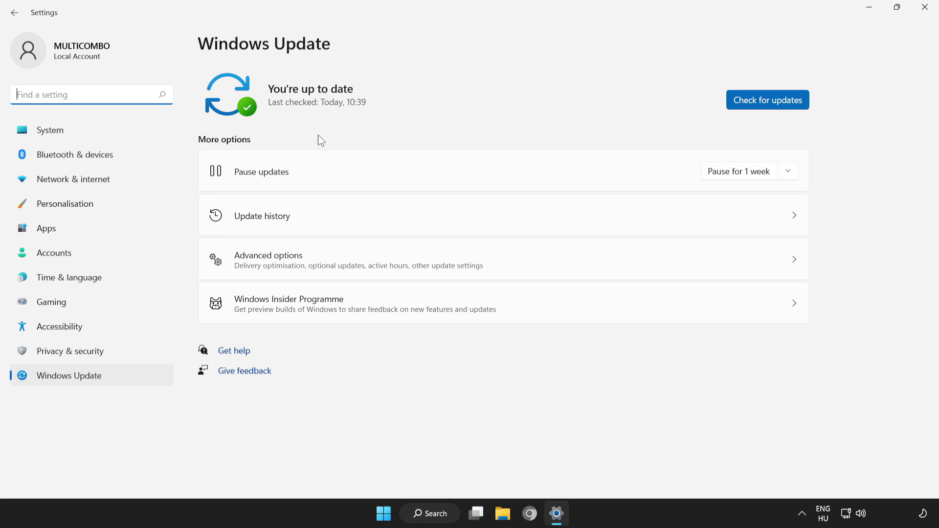
left_click(770, 101)
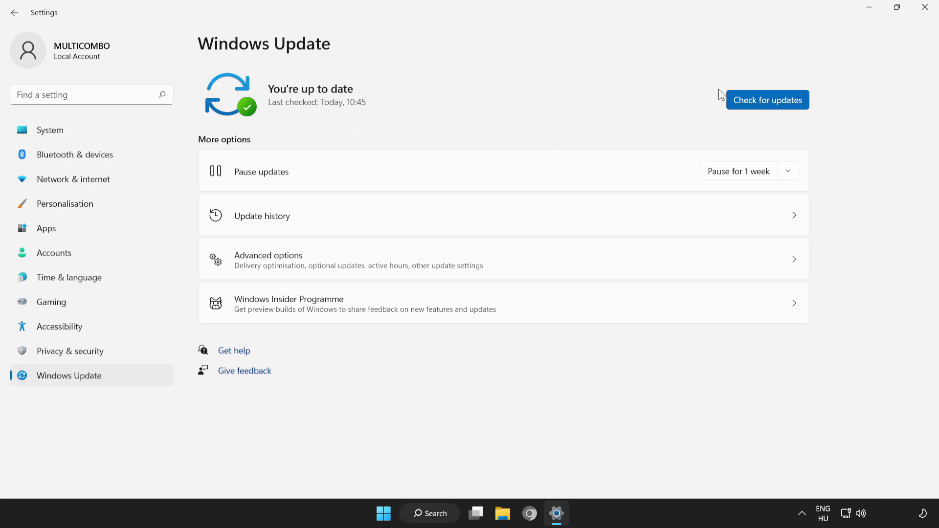
left_click(925, 15)
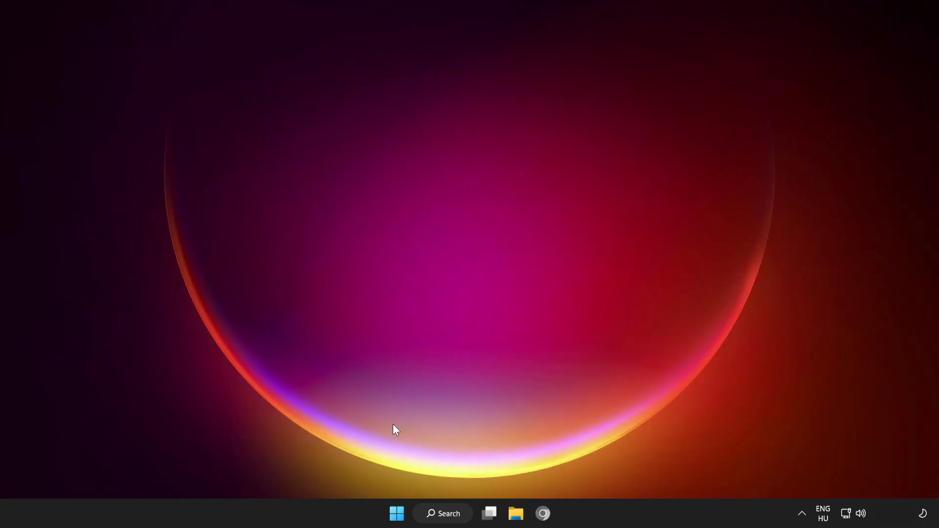
- In Task Manager, disable Cortana, Microsoft Edge, Phone Link and Terminal as startup apps, and close Task Manager
right_click(397, 516)
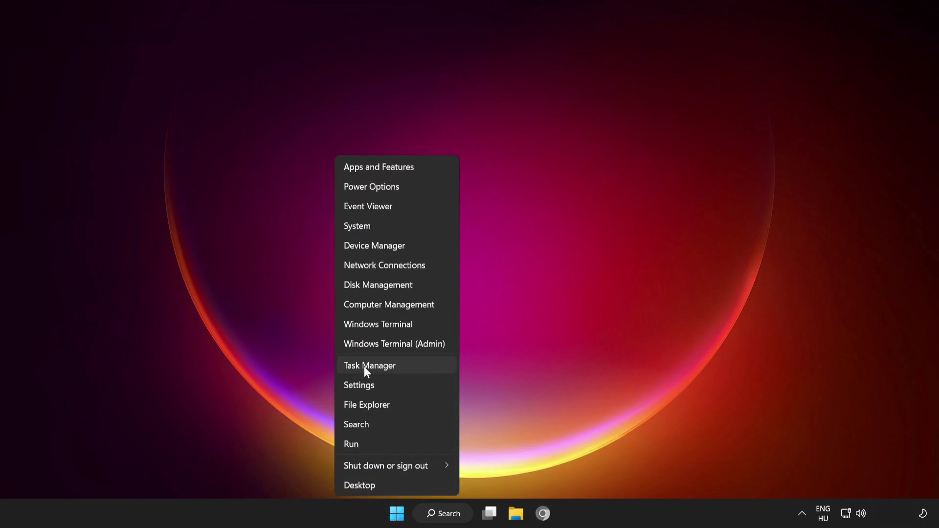
left_click(428, 368)
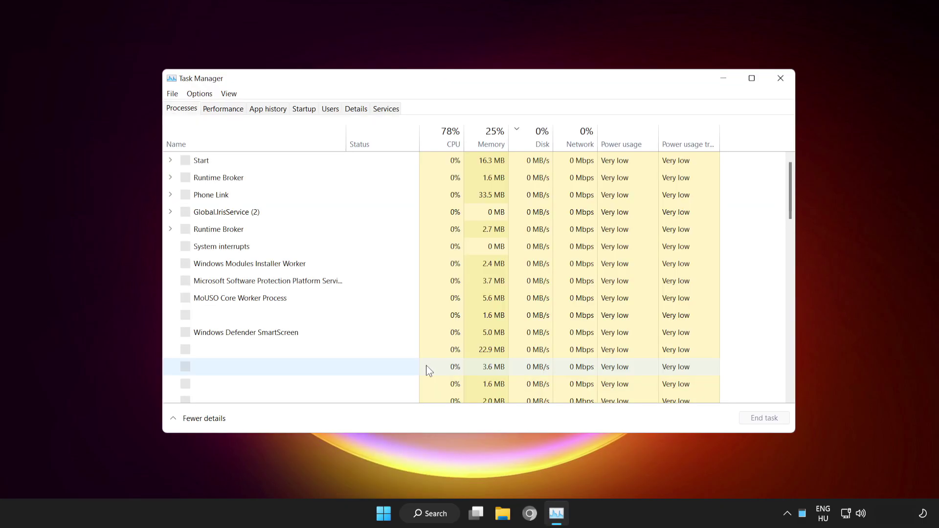
left_click(303, 111)
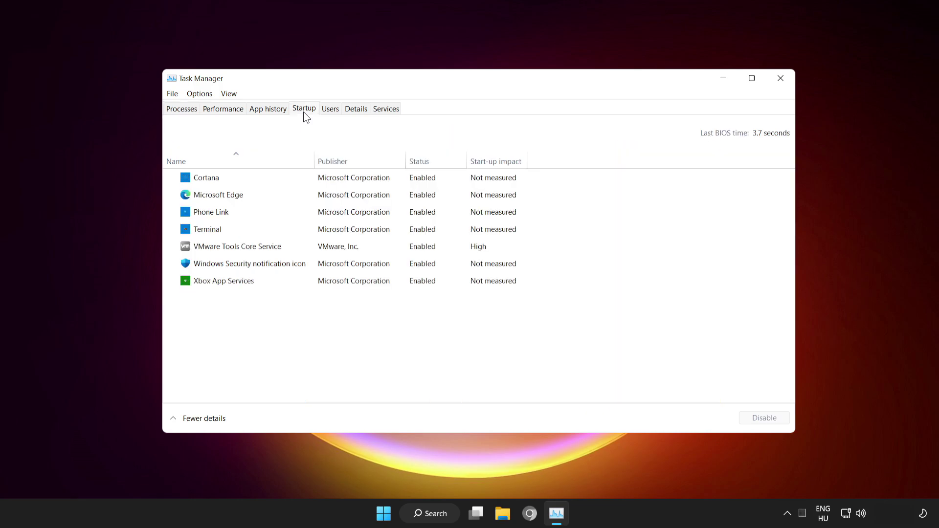
left_click(296, 177)
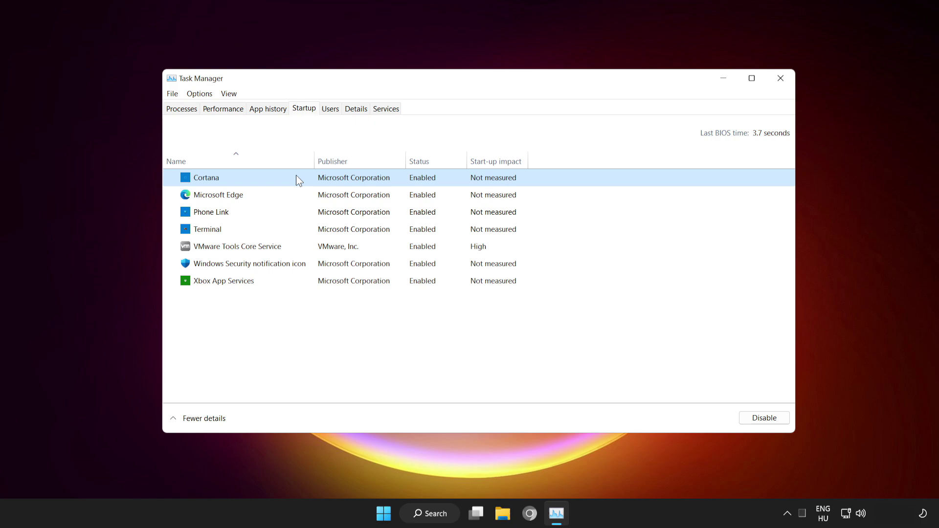
left_click(765, 419)
left_click(275, 195)
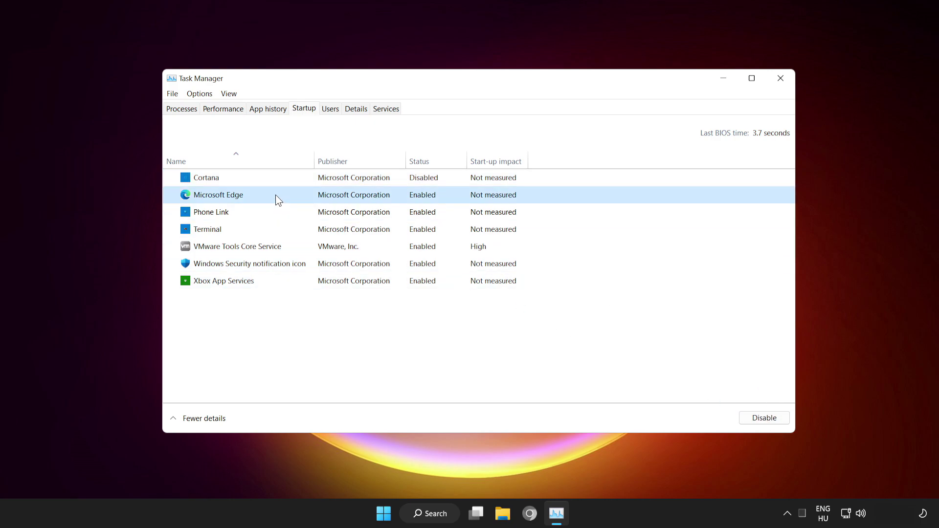
left_click(768, 421)
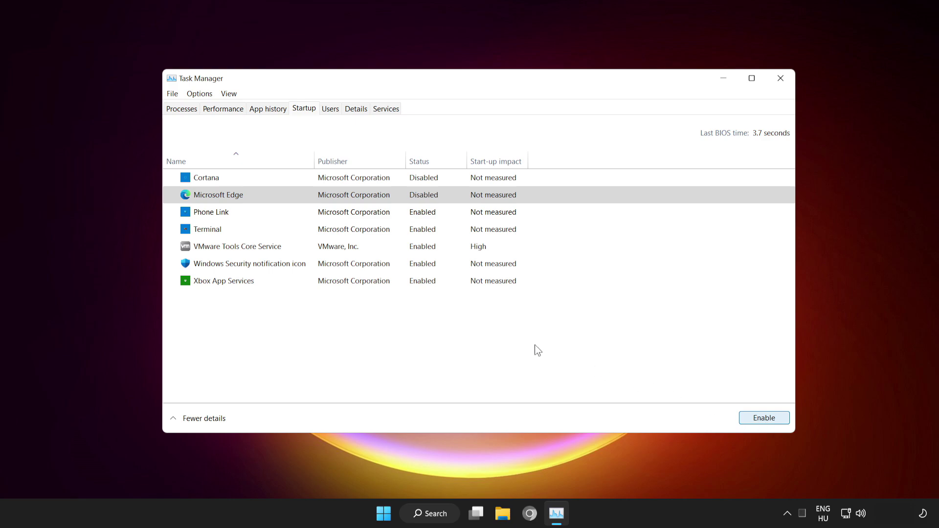
left_click(255, 213)
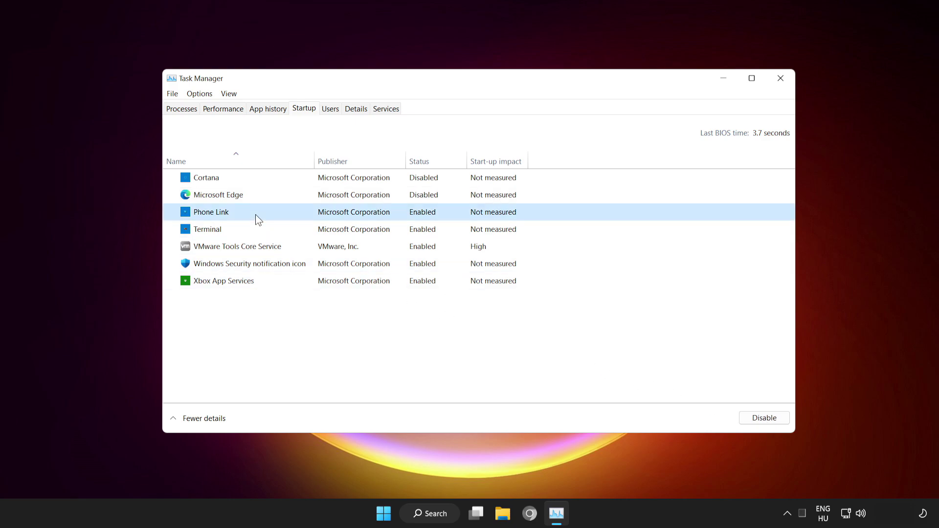
left_click(758, 418)
left_click(279, 230)
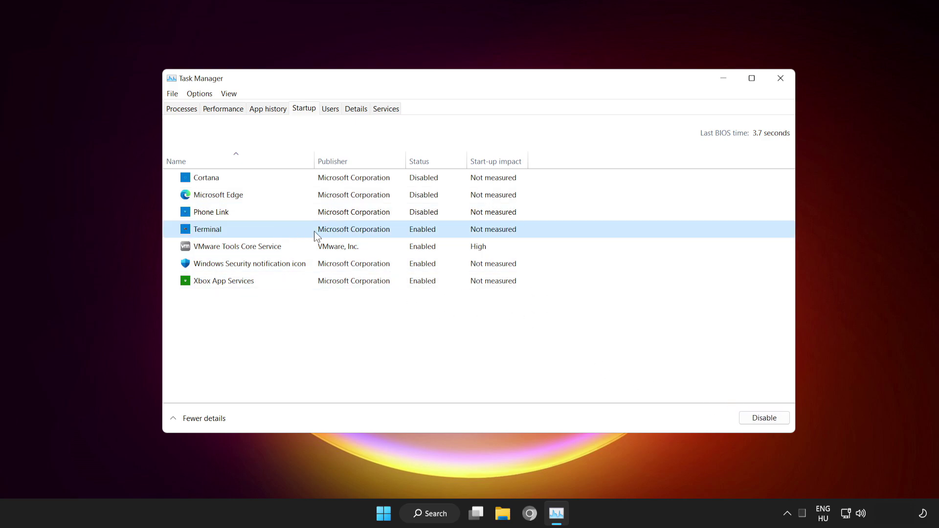
left_click(768, 418)
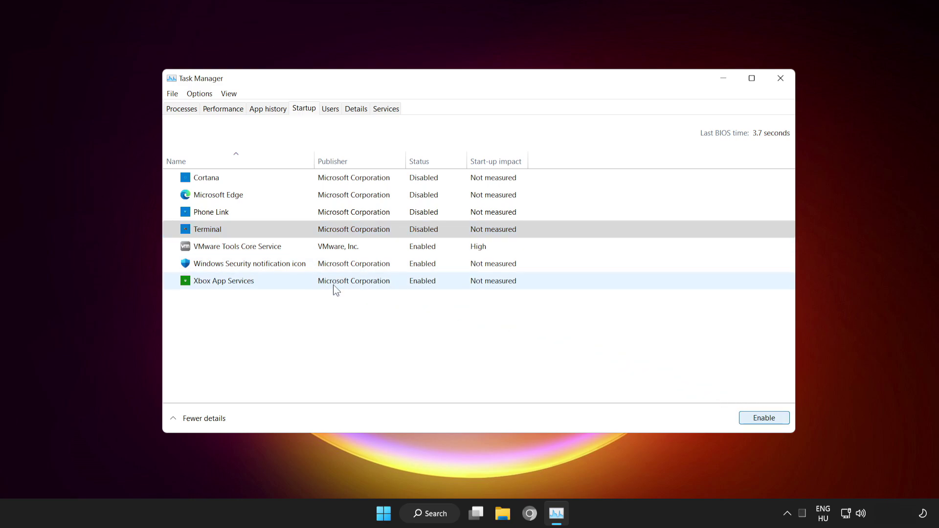
left_click(780, 84)
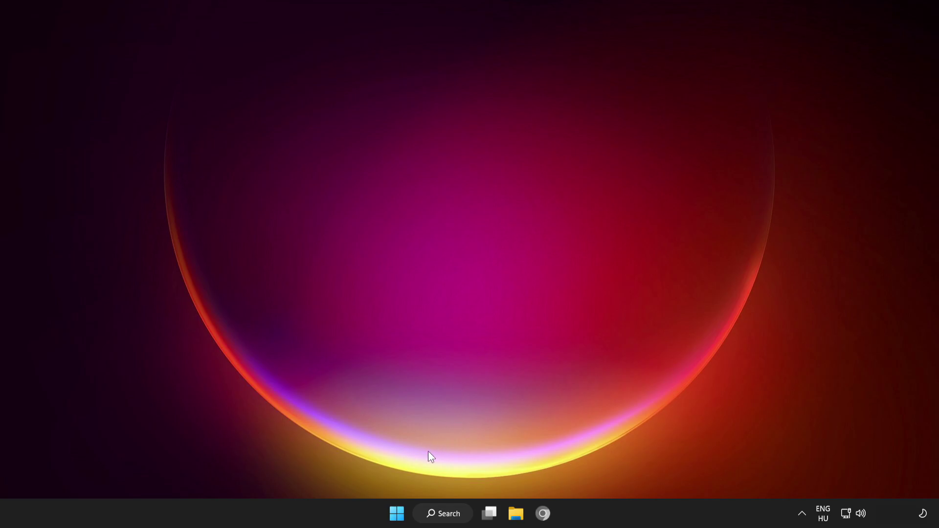
- Bring up the computer's power options
left_click(400, 513)
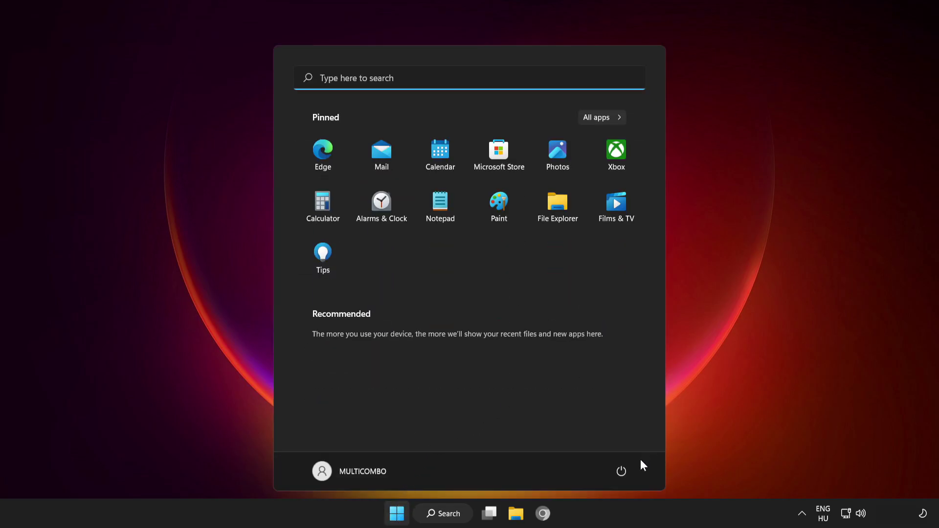
left_click(620, 473)
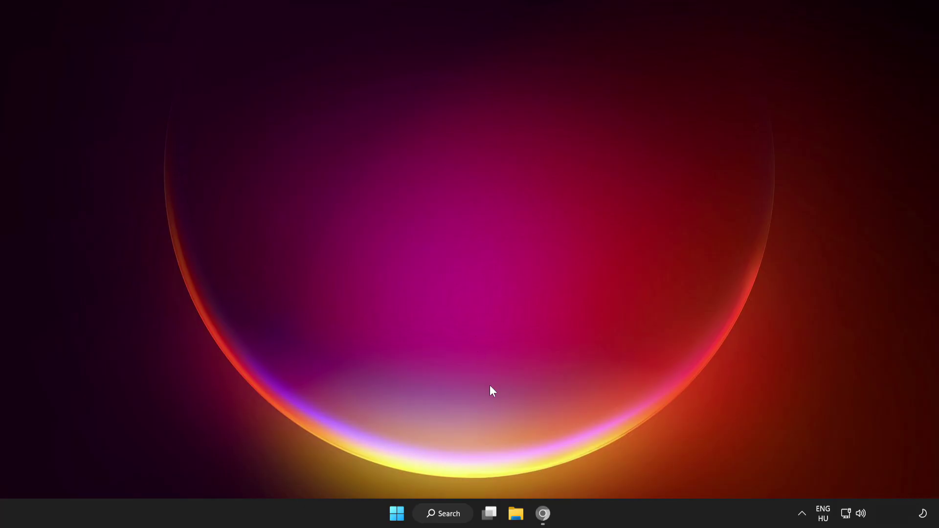
- Switch to Chrome and download the English DirectX End-User Runtime Web Installer from the Microsoft Download Center page
left_click(543, 514)
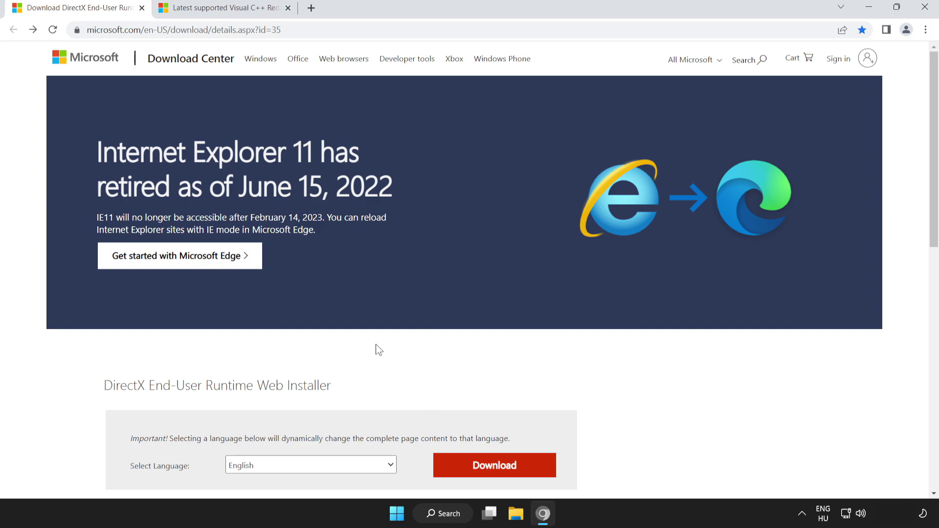
left_click(387, 28)
left_click(387, 28)
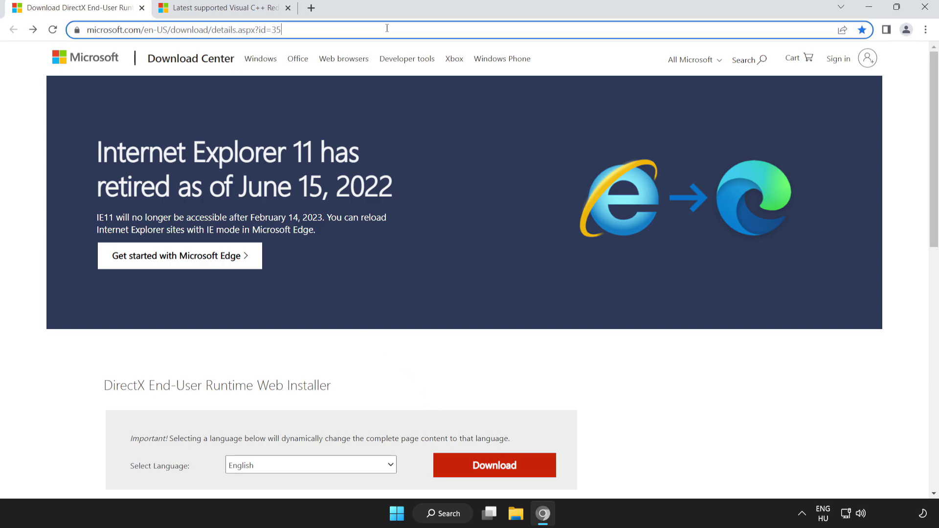
left_click(39, 157)
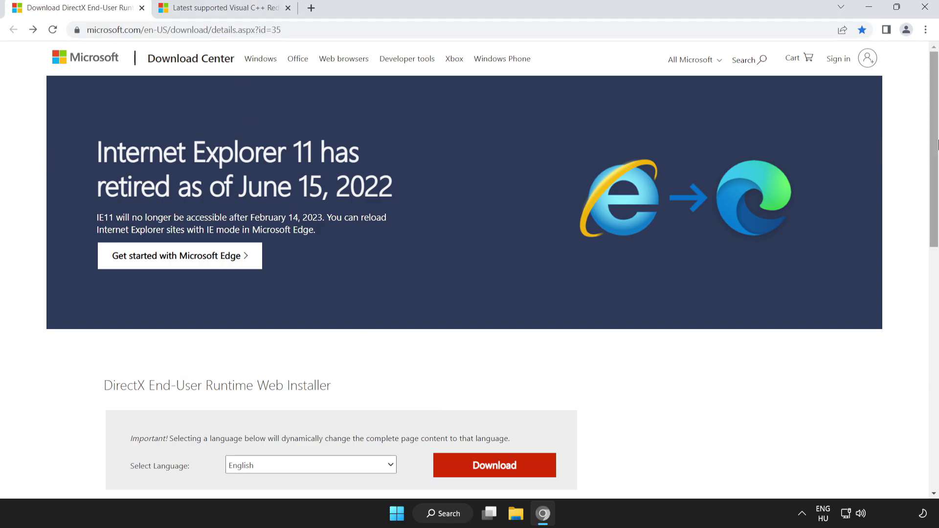
scroll(937, 145, "down", 3)
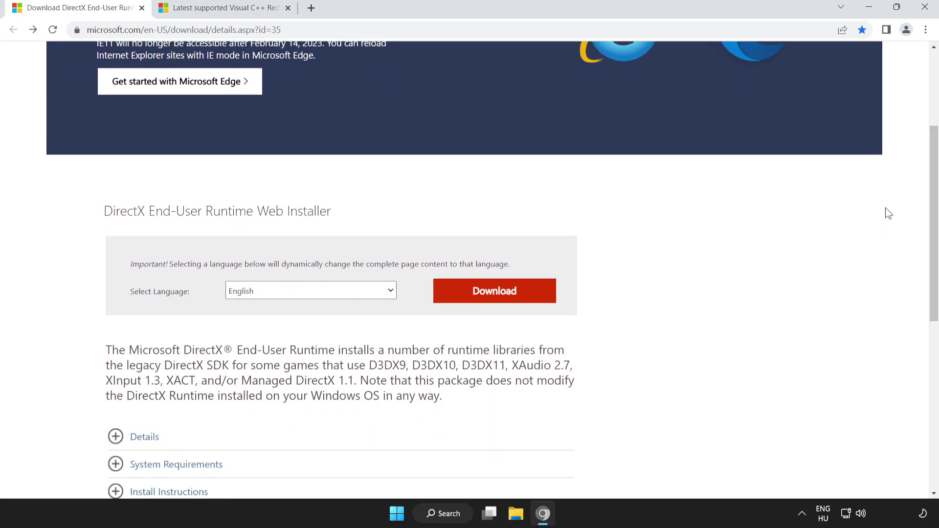
left_click_drag(71, 215, 418, 213)
left_click(418, 213)
left_click(498, 299)
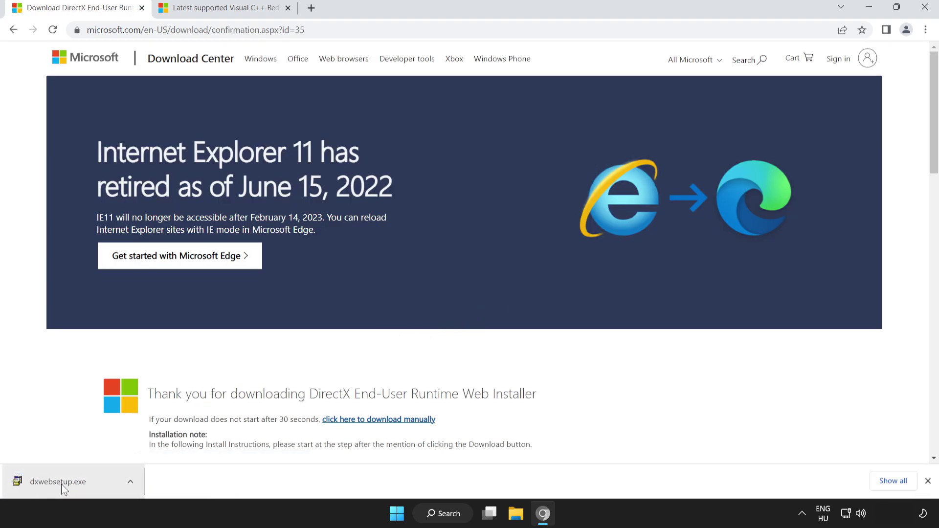
- Run the downloaded dxwebsetup.exe, accept the license agreement, proceed without the Bing Bar, and finish the DirectX setup
left_click(81, 485)
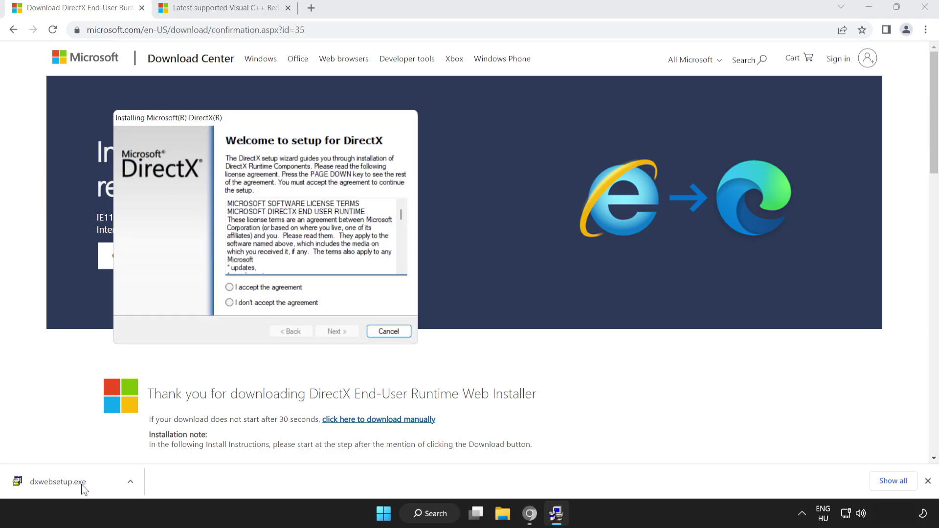
left_click_drag(236, 124, 427, 160)
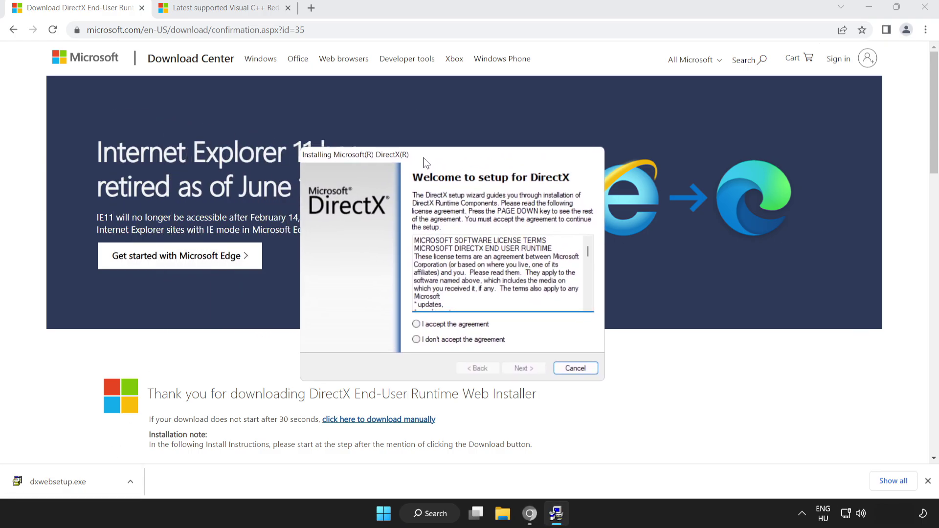
left_click_drag(593, 253, 592, 308)
left_click(506, 324)
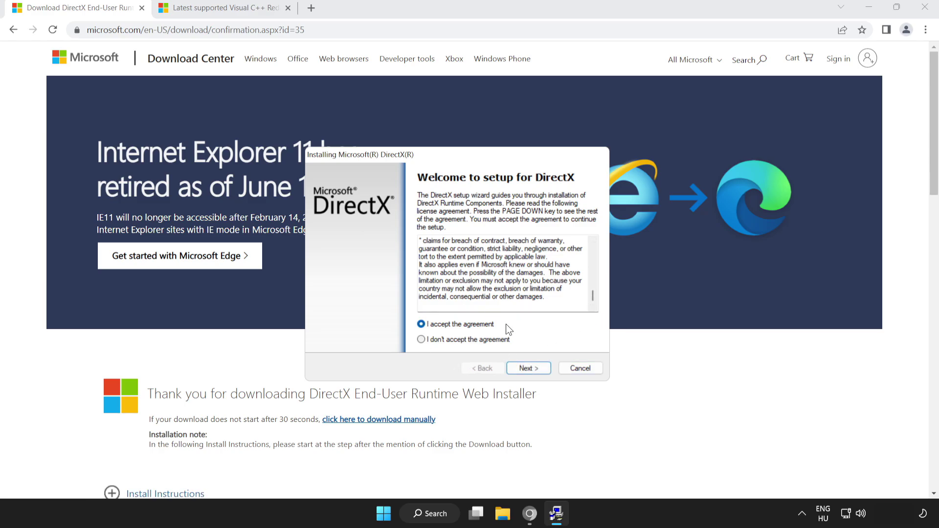
left_click(523, 368)
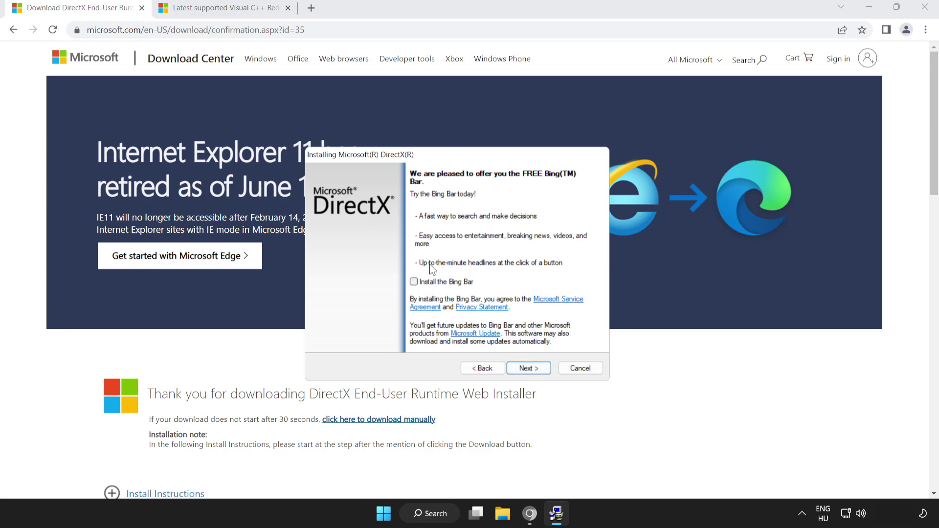
left_click(526, 369)
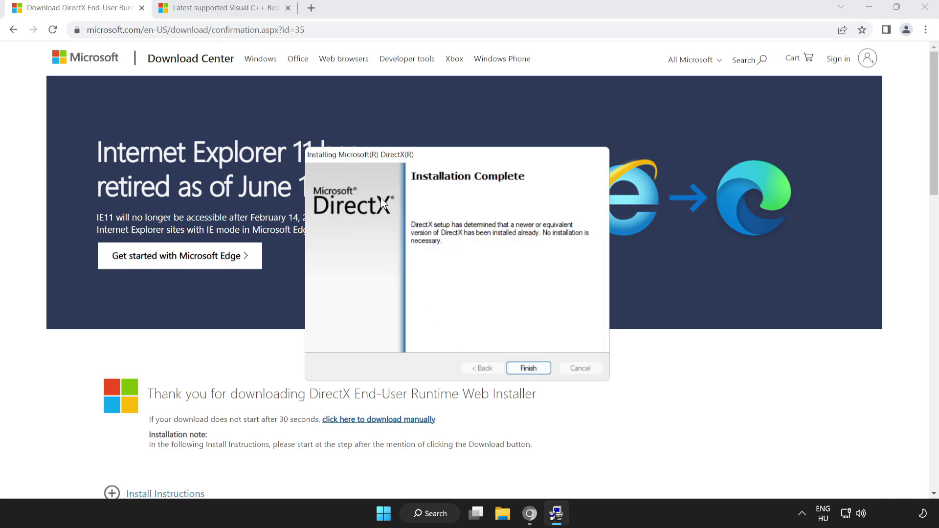
left_click(527, 368)
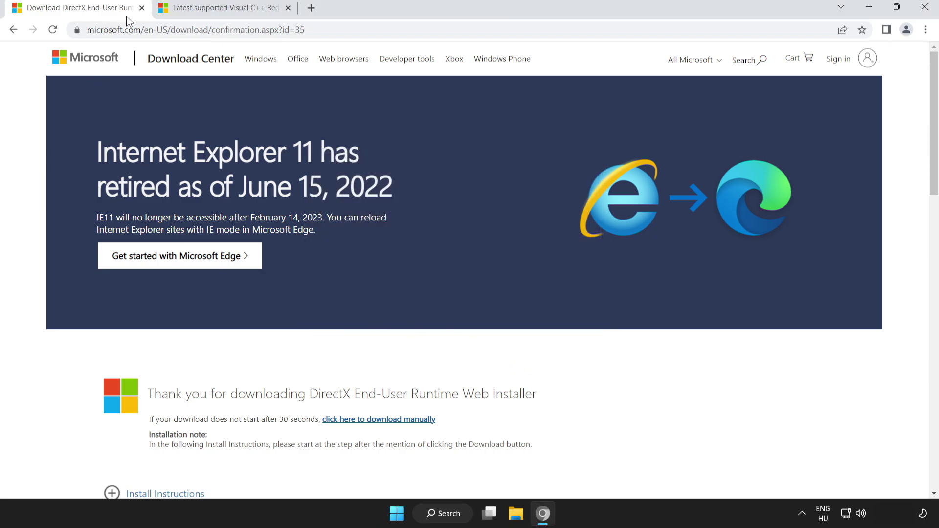
- Close the DirectX page and download the ARM64, X86 and X64 Visual C++ Redistributable installers for Visual Studio 2015, 2017, 2019 and 2022
left_click(142, 8)
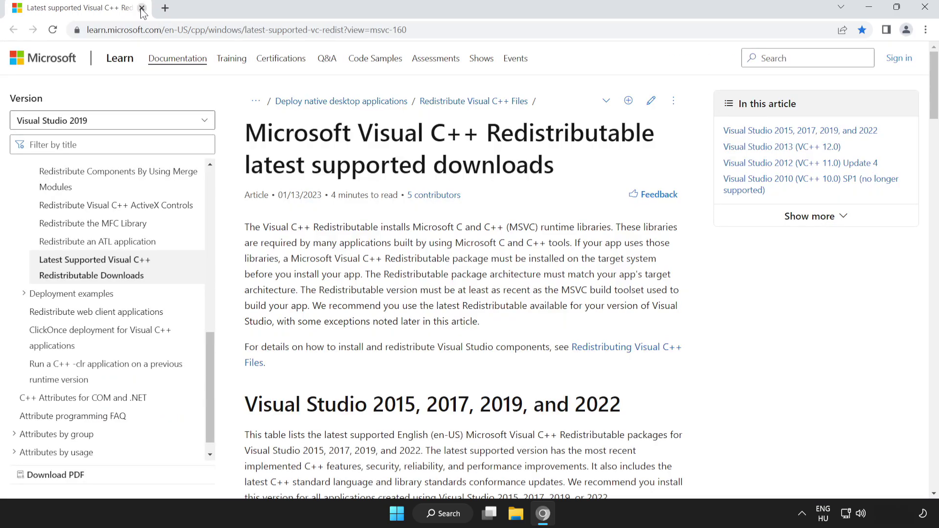
left_click_drag(436, 30, 76, 31)
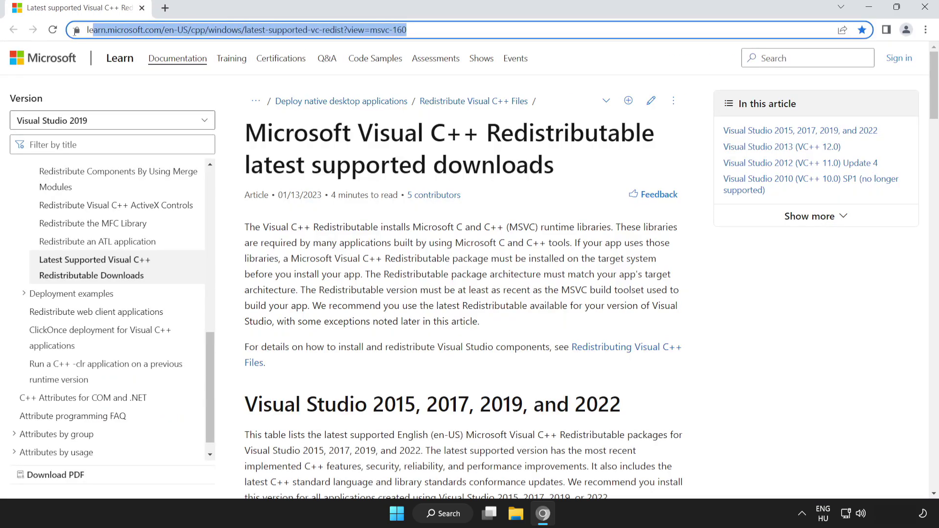
left_click(222, 131)
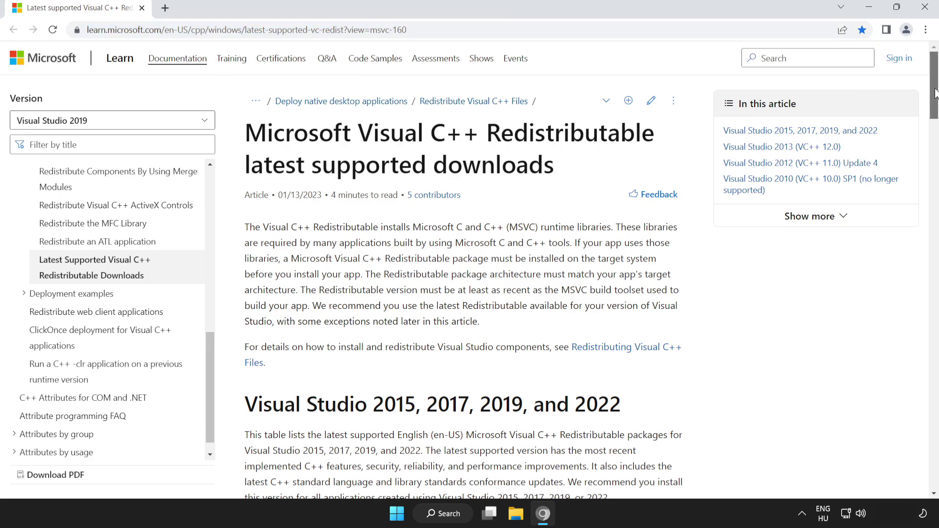
left_click_drag(935, 96, 936, 142)
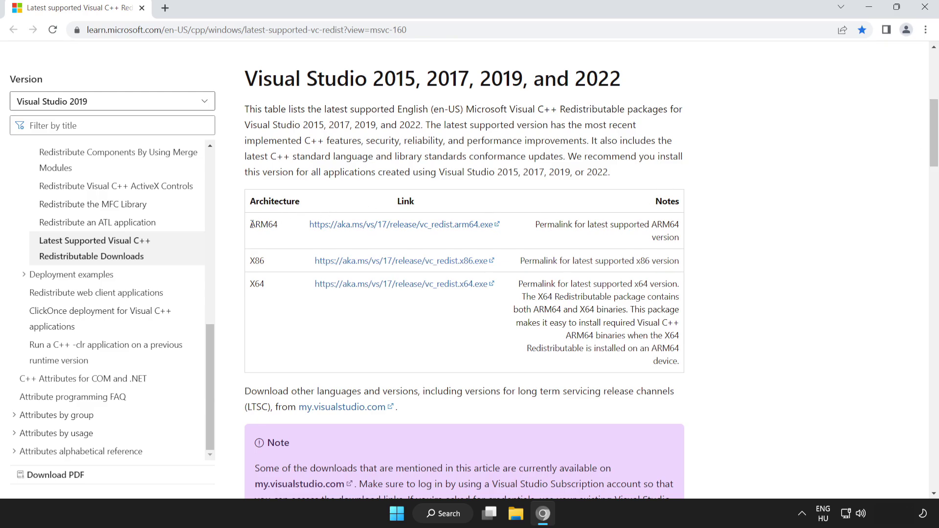
left_click_drag(250, 224, 372, 300)
left_click(372, 299)
left_click(384, 226)
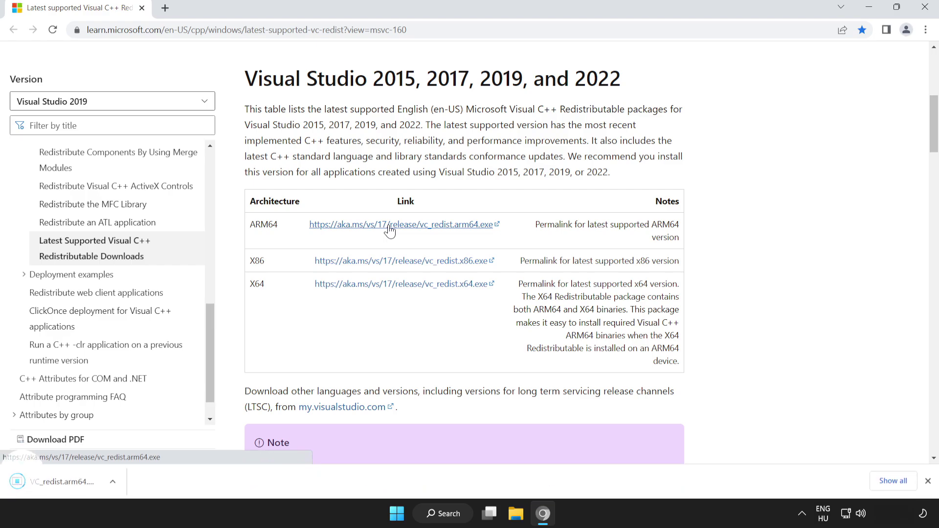
left_click(409, 264)
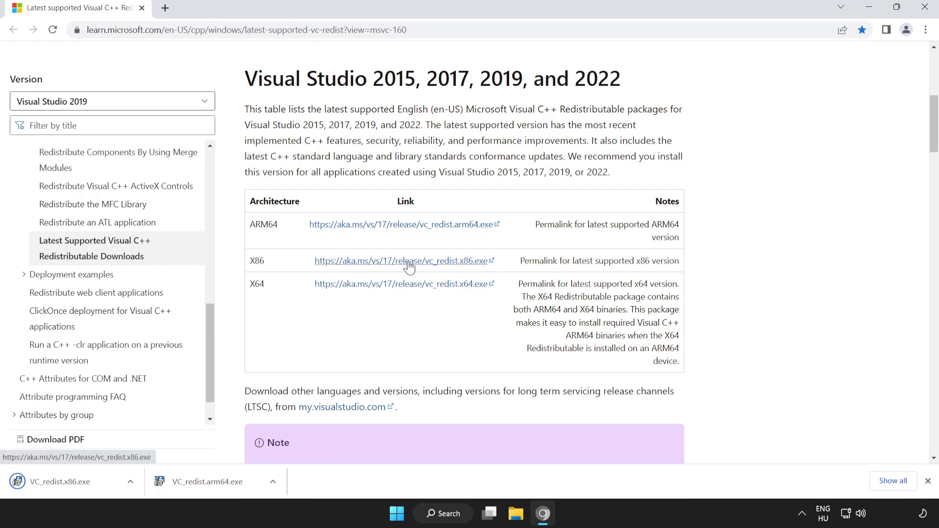
left_click(405, 289)
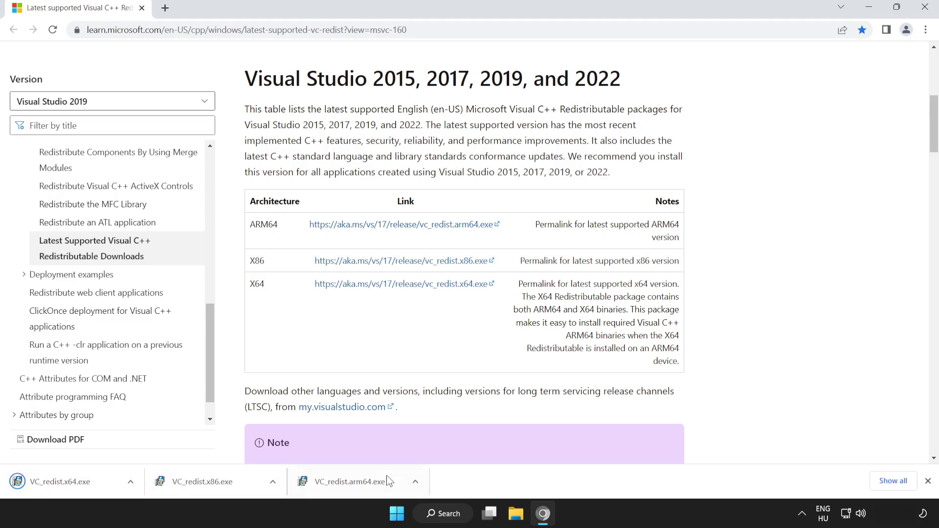
- Try to install VC_redist.arm64.exe after agreeing to its license terms, and close the installer
left_click(359, 482)
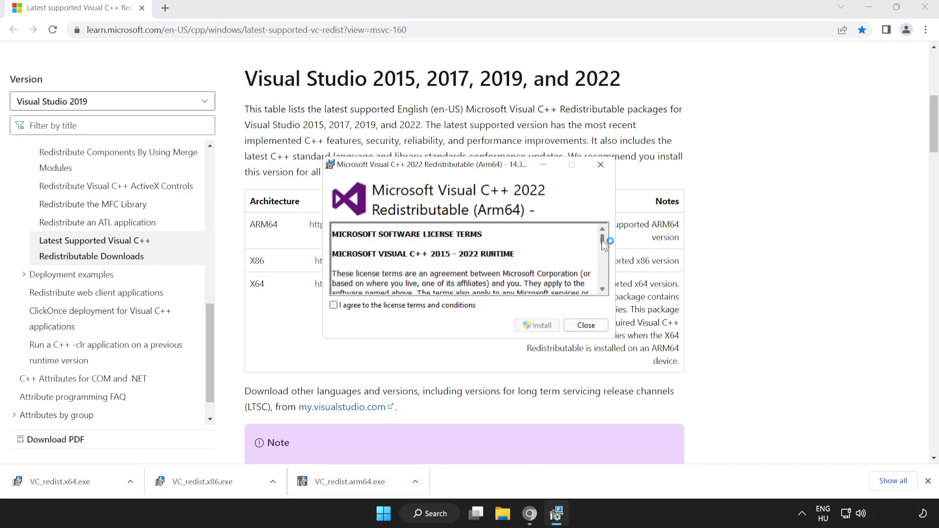
left_click_drag(606, 237, 605, 293)
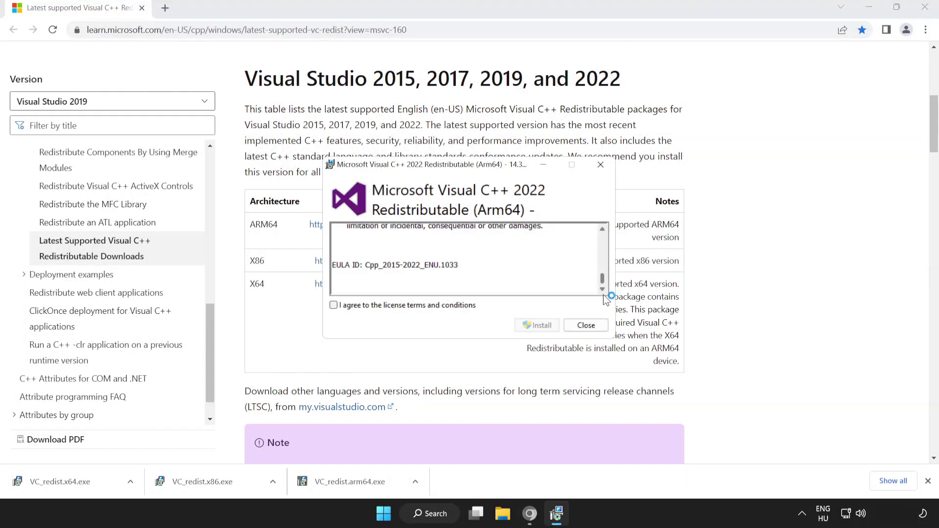
left_click(333, 305)
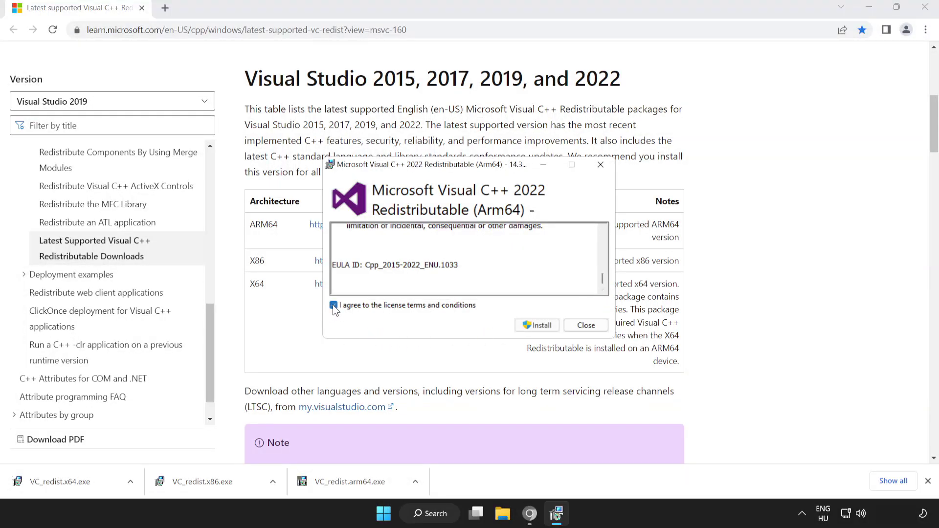
left_click(535, 326)
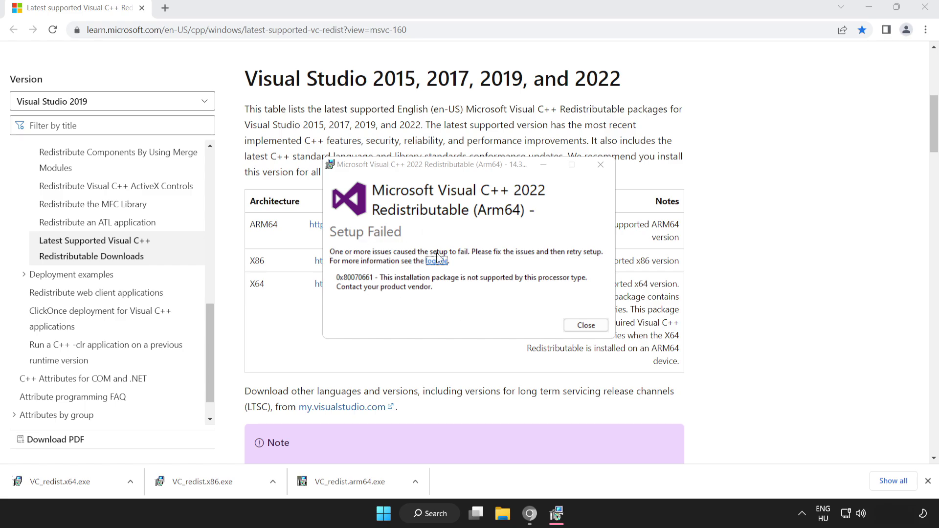
left_click(581, 325)
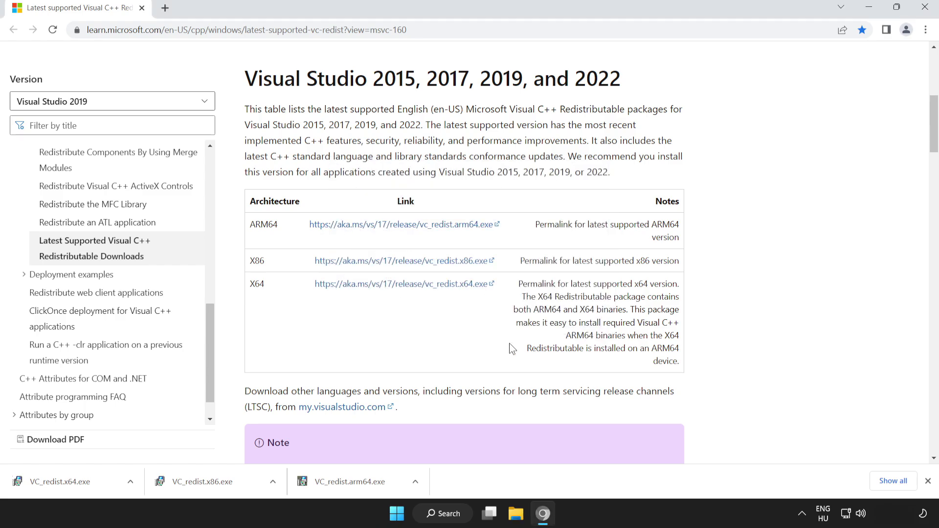
- Install the x86 and x64 Visual C++ Redistributables from VC_redist.x86.exe and VC_redist.x64.exe, and close the installers and the browser
left_click(220, 483)
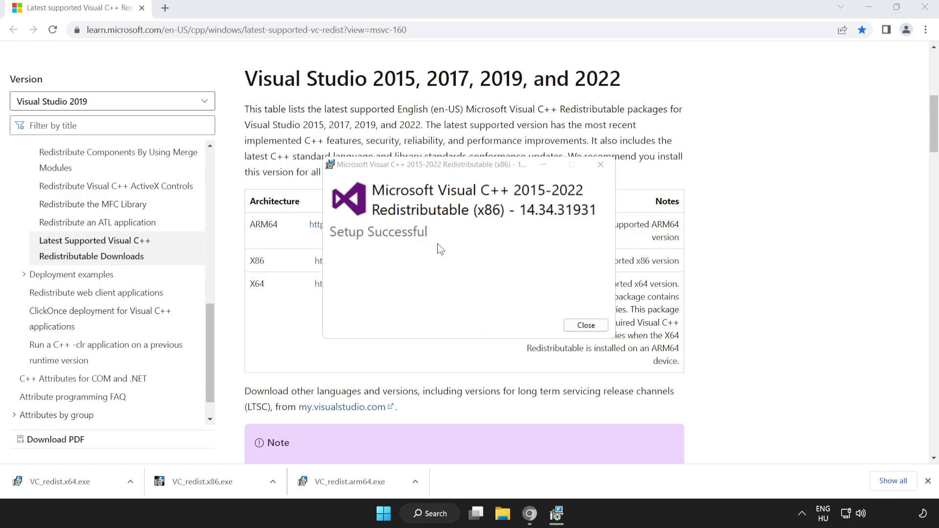
left_click(586, 326)
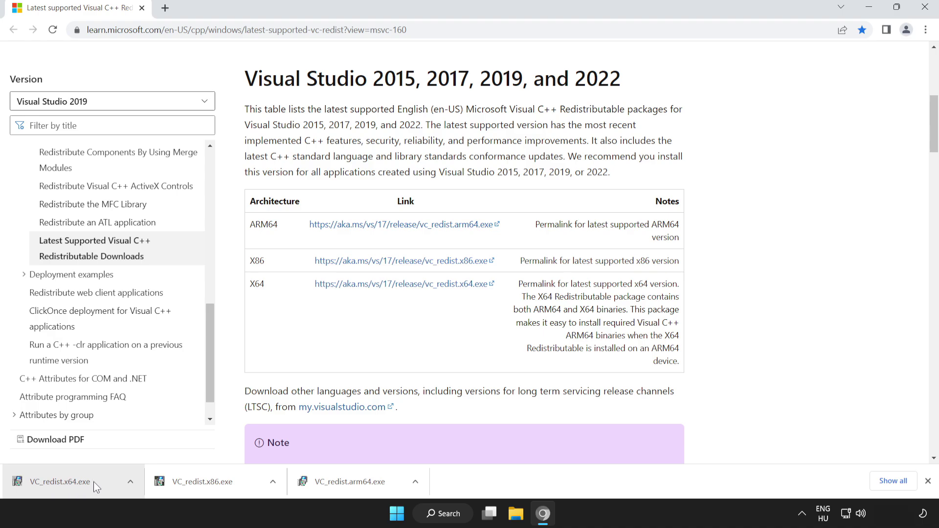
left_click(81, 482)
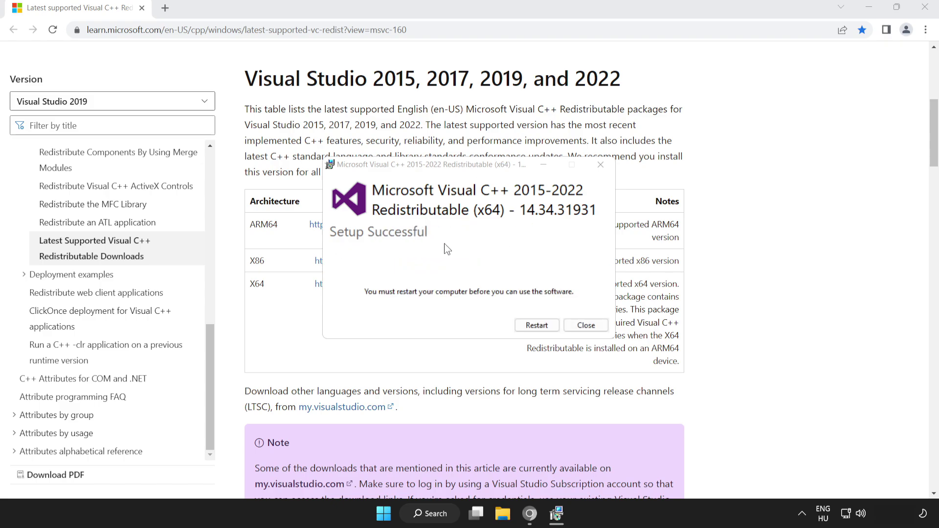
left_click(586, 326)
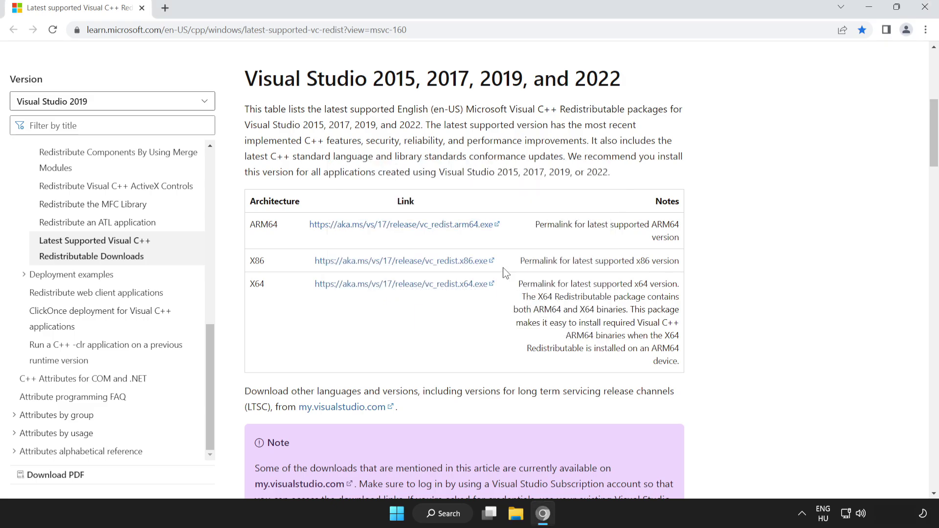
left_click(925, 12)
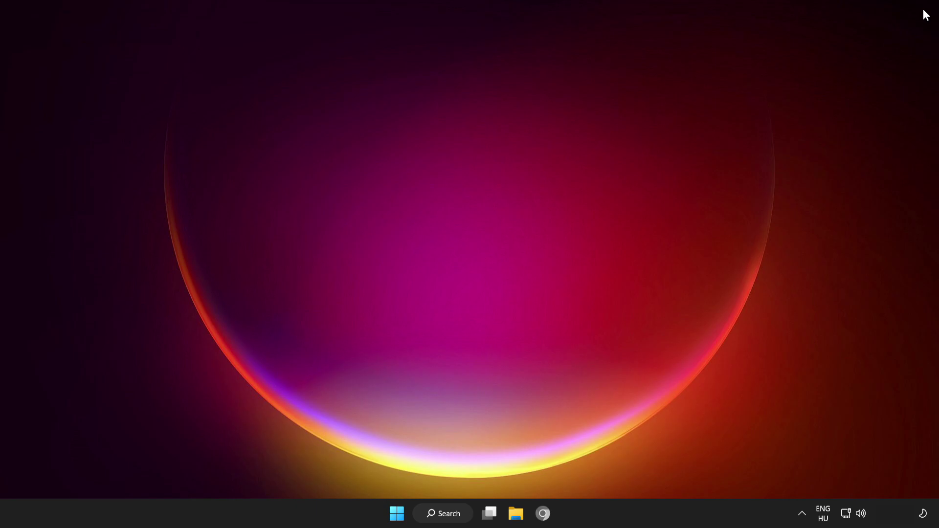
- Bring up the computer's power options to restart Windows after the runtime installations
left_click(392, 506)
left_click(621, 474)
- Search for cmd, launch Command Prompt as administrator, and move its window to the middle of the desktop
left_click(443, 513)
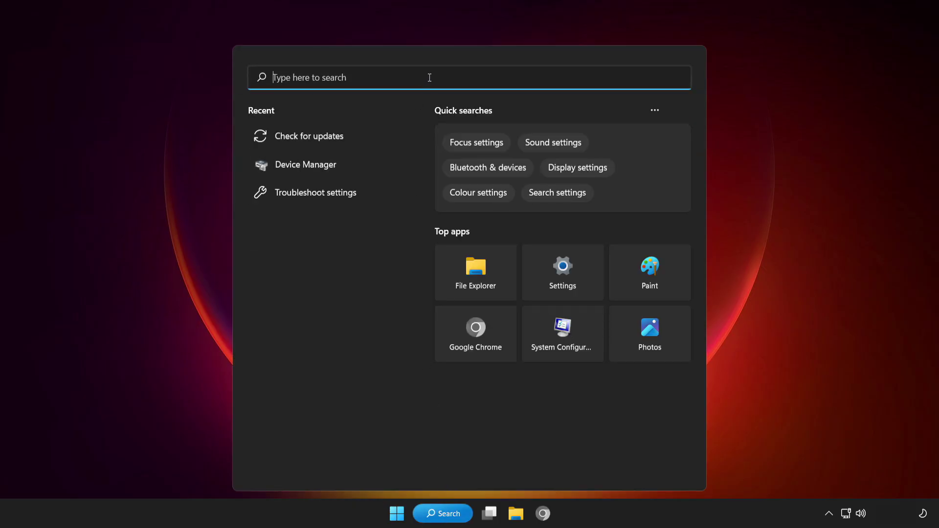
type("cmd")
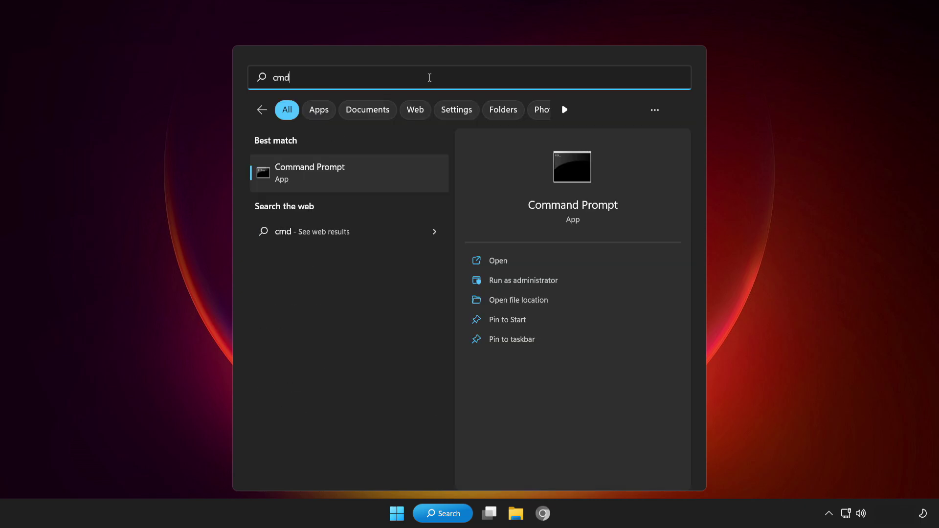
right_click(372, 180)
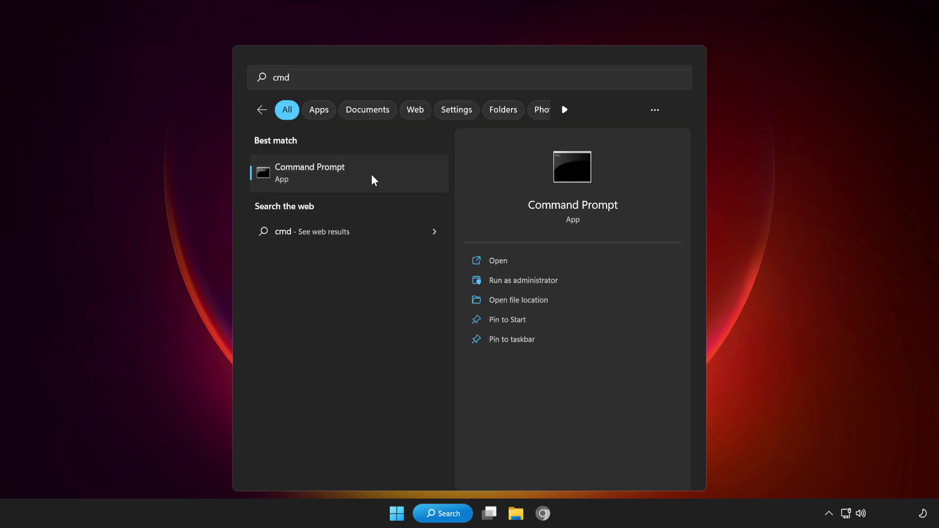
left_click(421, 190)
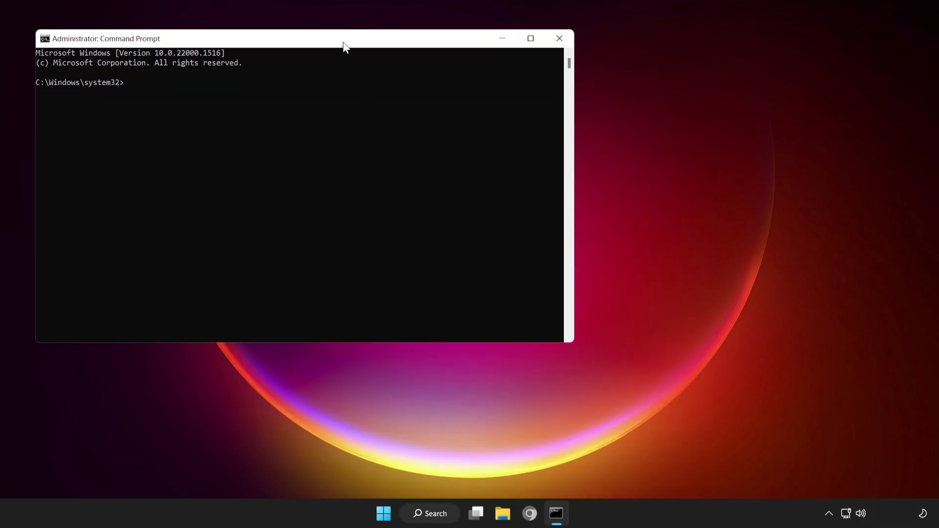
left_click_drag(344, 44, 513, 95)
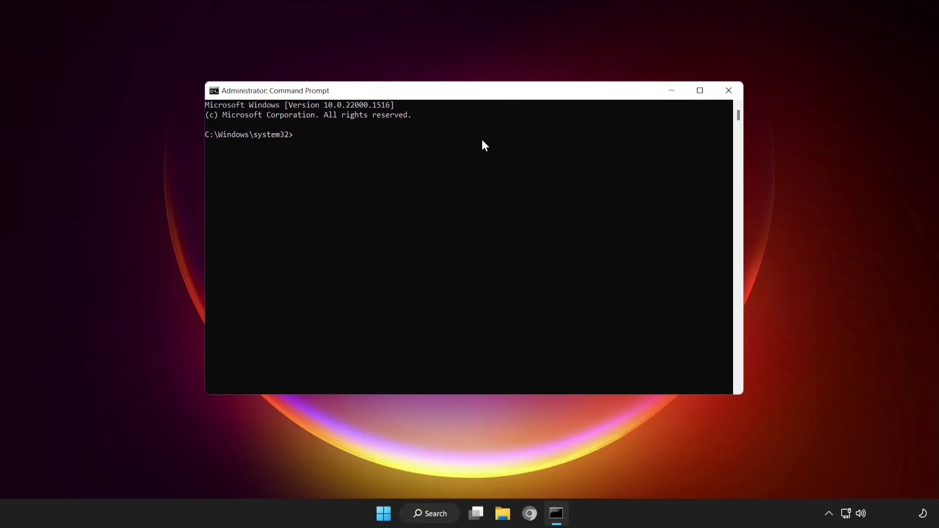
- Run the system file check with sfc /scannow and close Command Prompt when the scan completes
type("sfc /scannow")
key("Return")
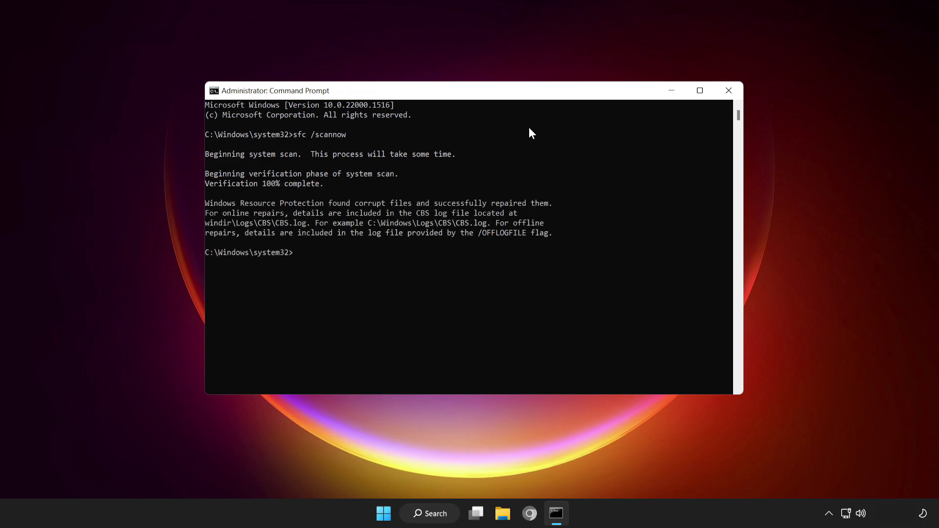
left_click(729, 90)
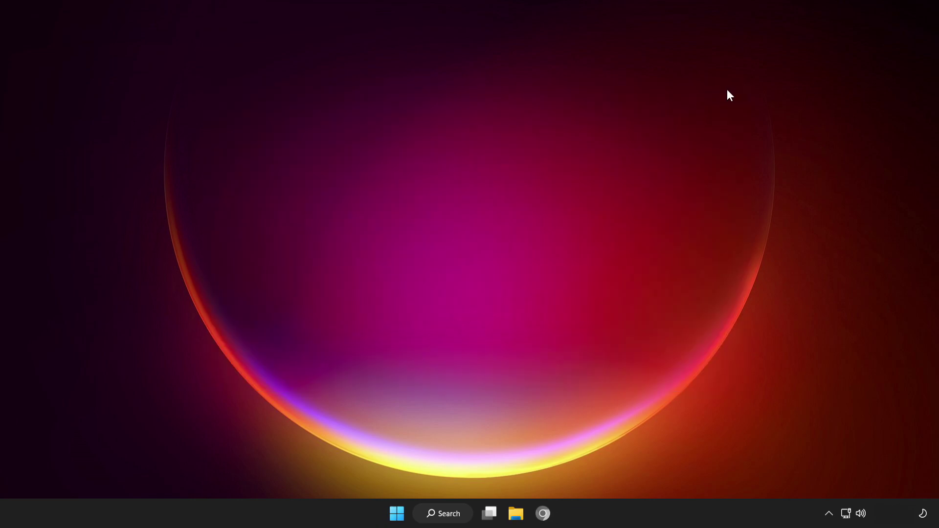
- Search Windows for "windows security" and open the Windows Security app
left_click(449, 516)
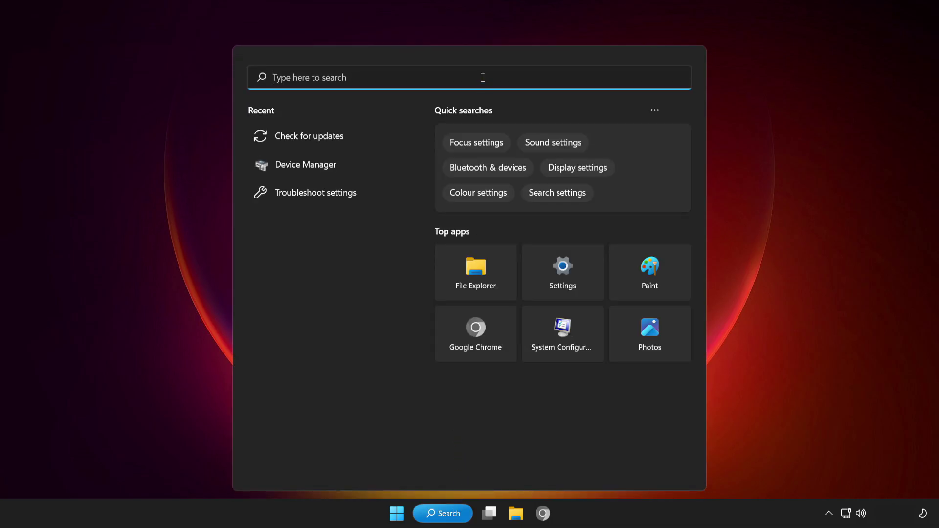
type("windows se")
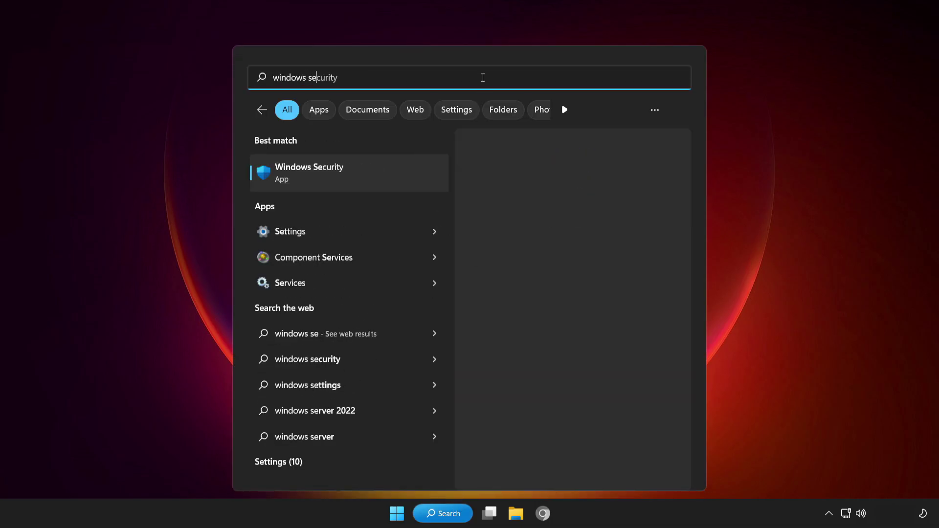
type("curi")
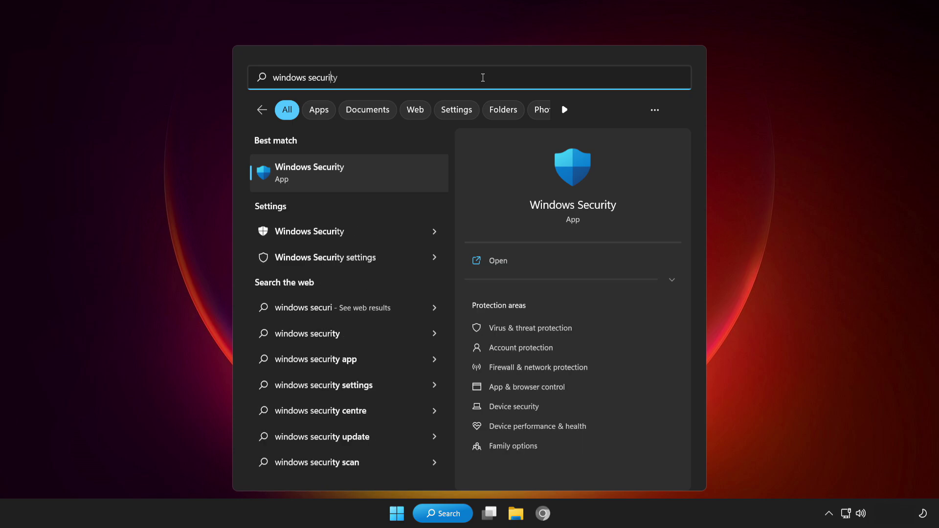
type("ty")
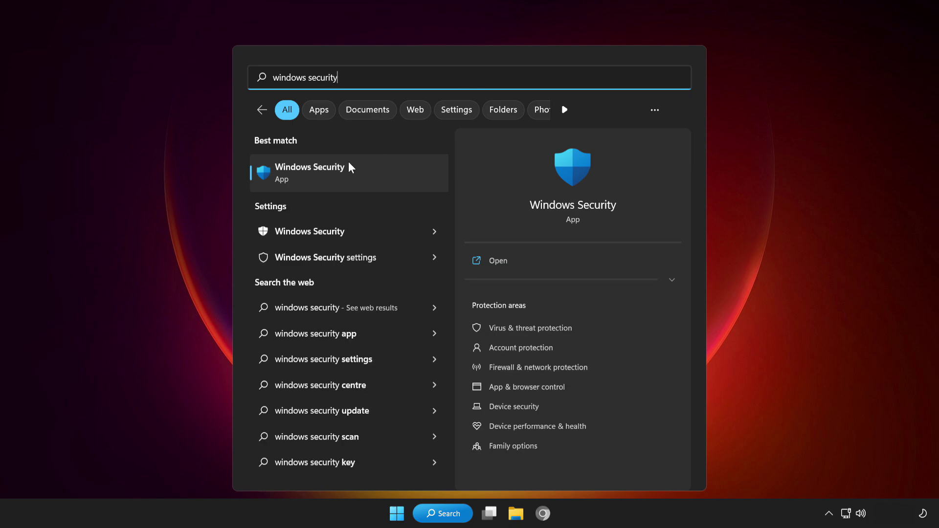
left_click(376, 169)
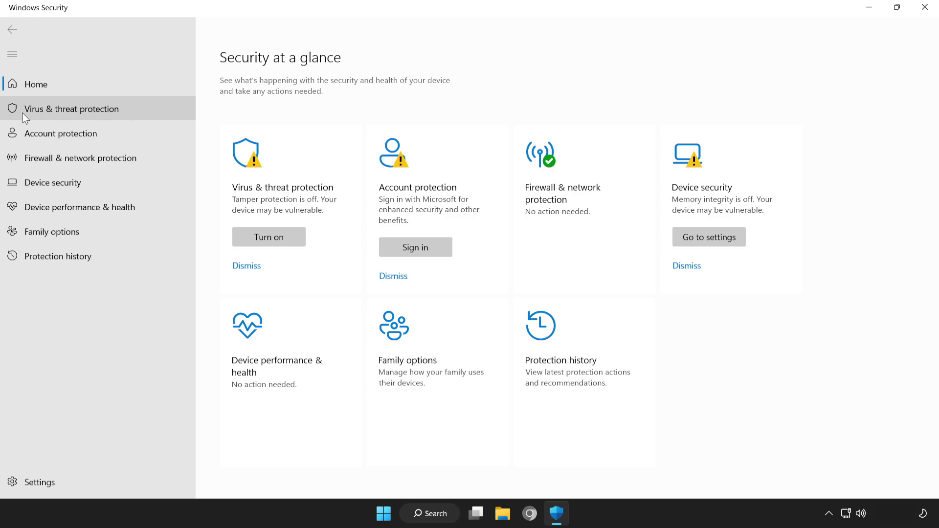
- Open the Microsoft Defender Antivirus exclusions page within the Virus & threat protection settings
left_click(131, 109)
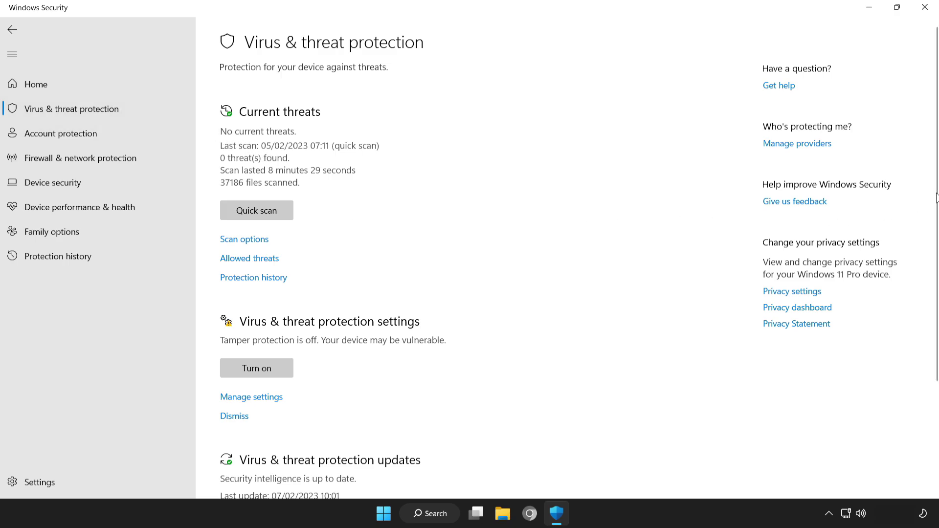
left_click_drag(937, 198, 937, 254)
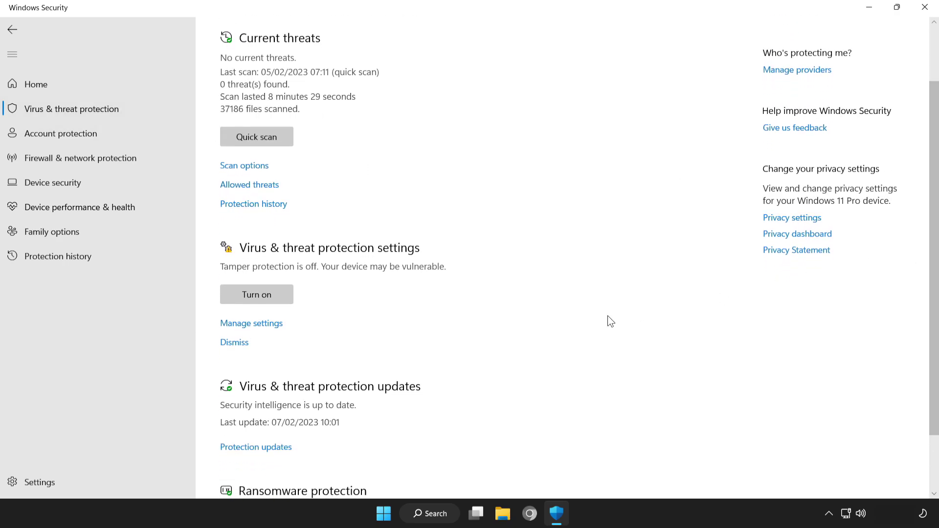
left_click(260, 325)
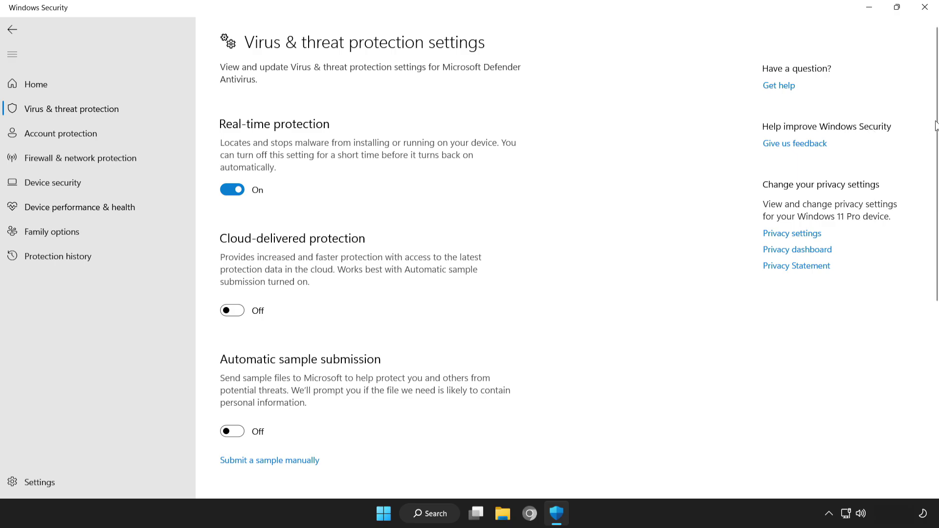
left_click_drag(935, 128, 935, 325)
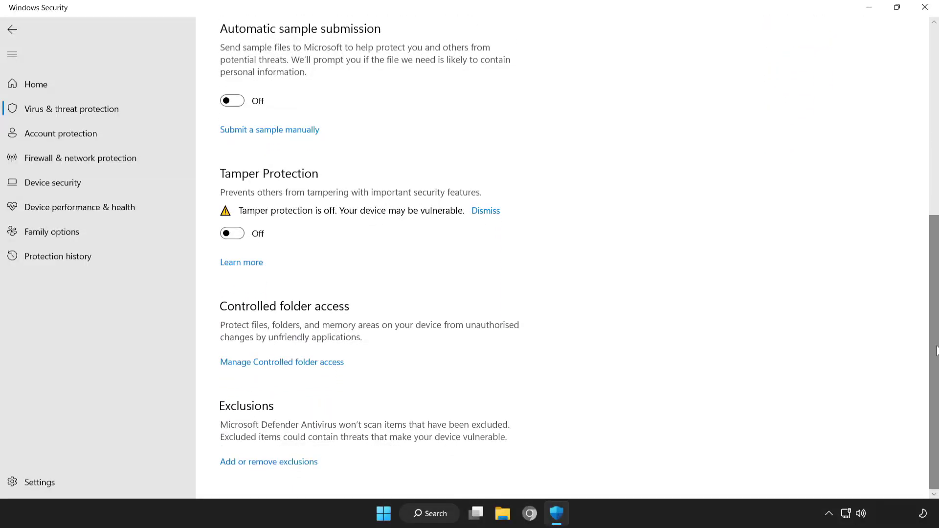
left_click(282, 464)
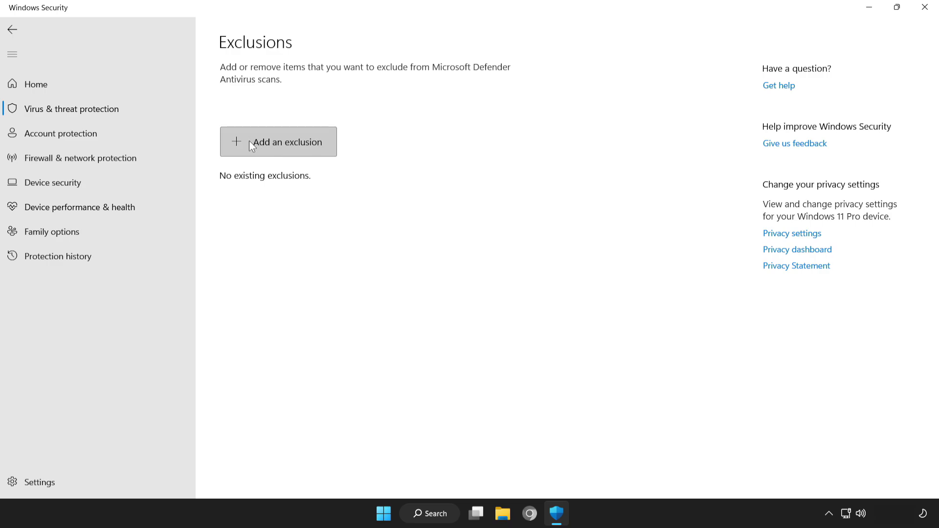
- Add a file exclusion for NOT WORKING APP from Program Files (x86) > NOT WORKING APP, and close Windows Security
left_click(273, 147)
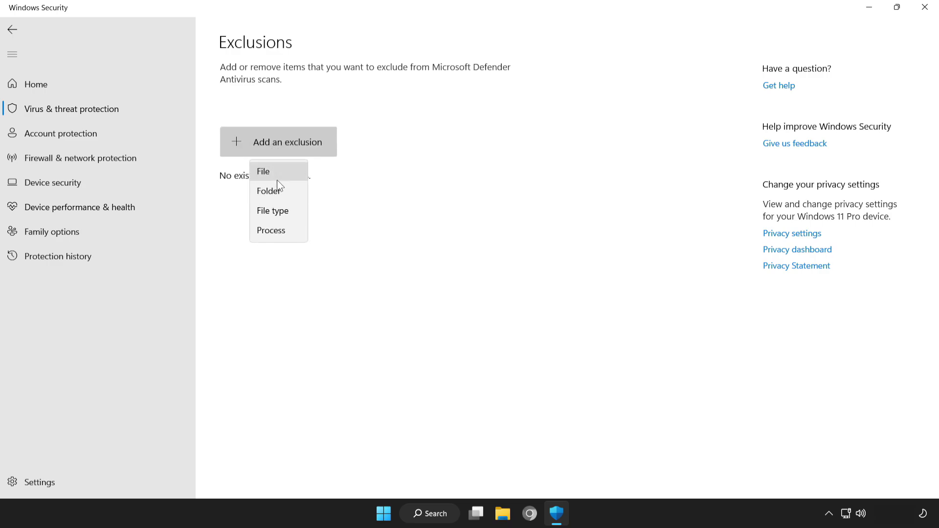
left_click(288, 175)
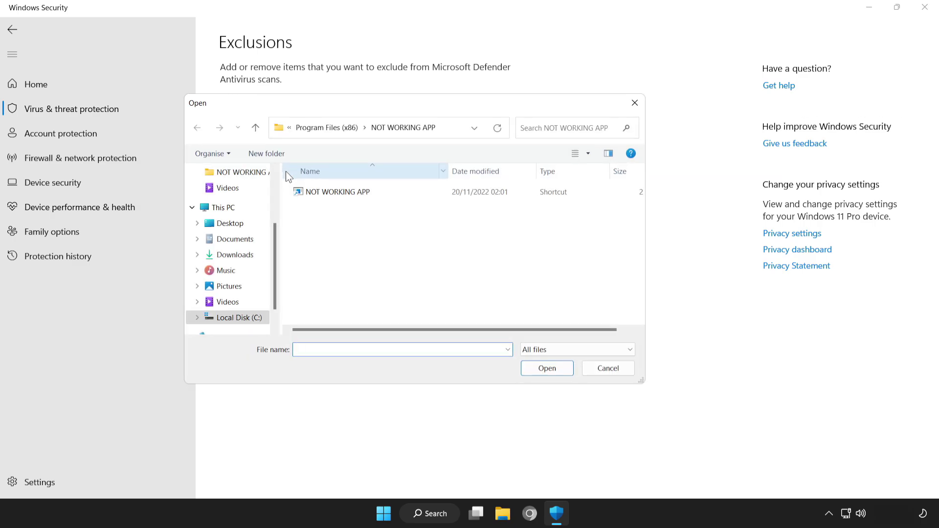
left_click(299, 191)
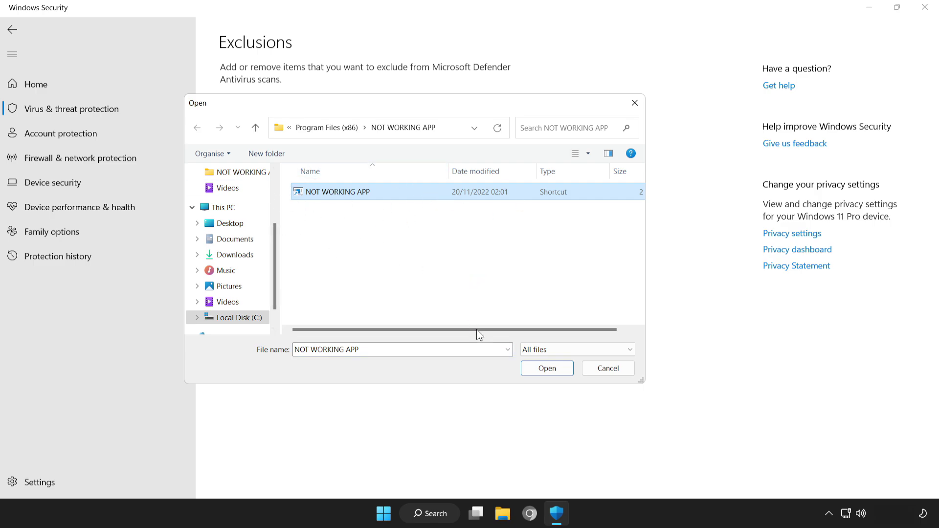
left_click(551, 370)
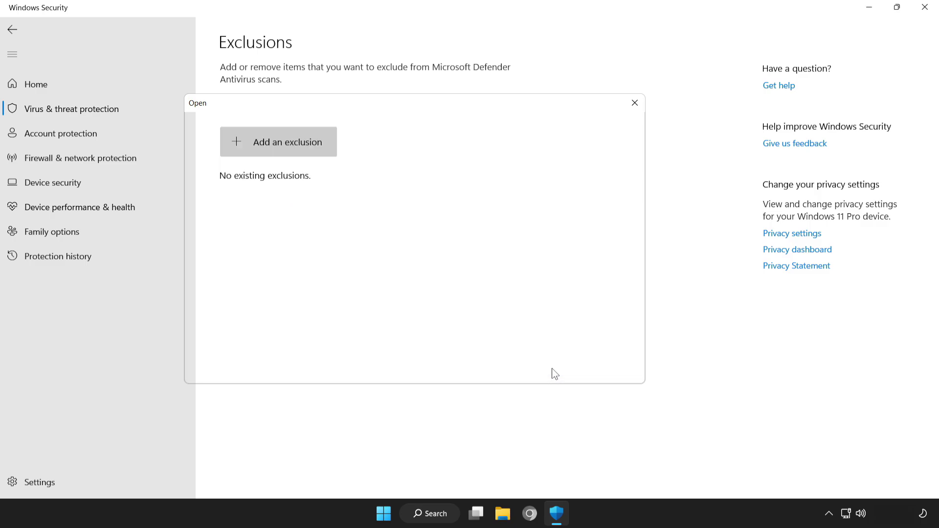
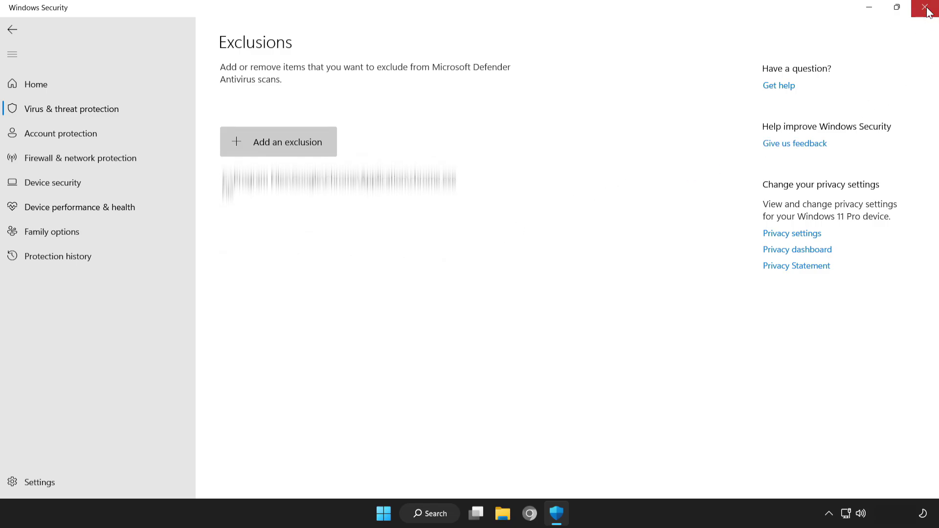
left_click(923, 8)
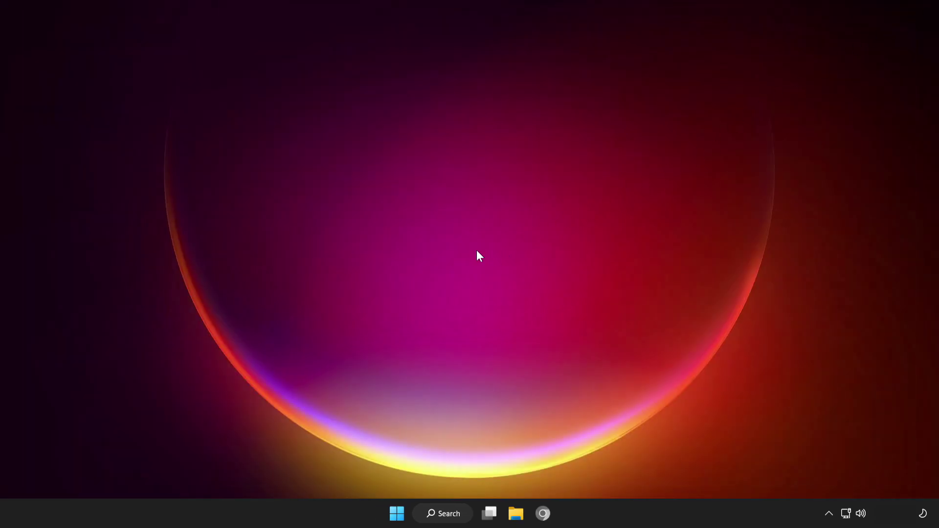
- Open the computer's power options in preparation for restarting Windows
left_click(397, 512)
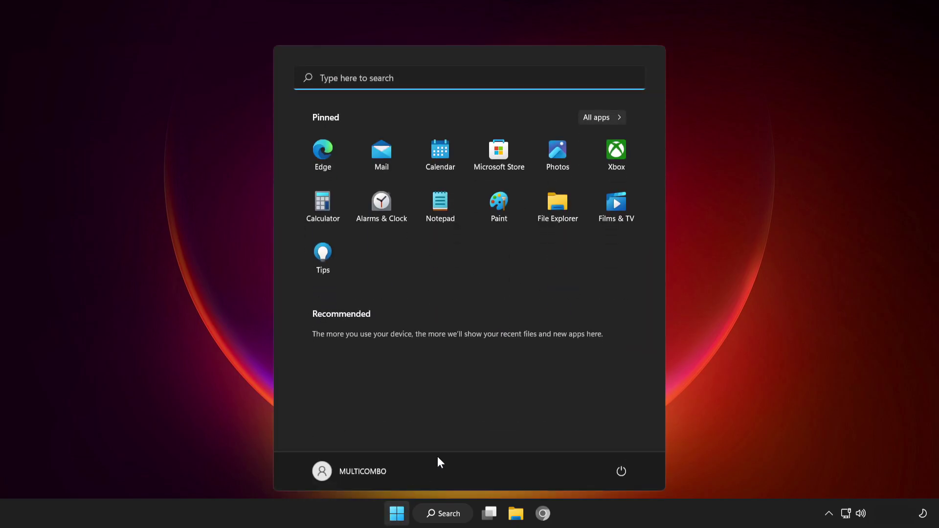
left_click(621, 472)
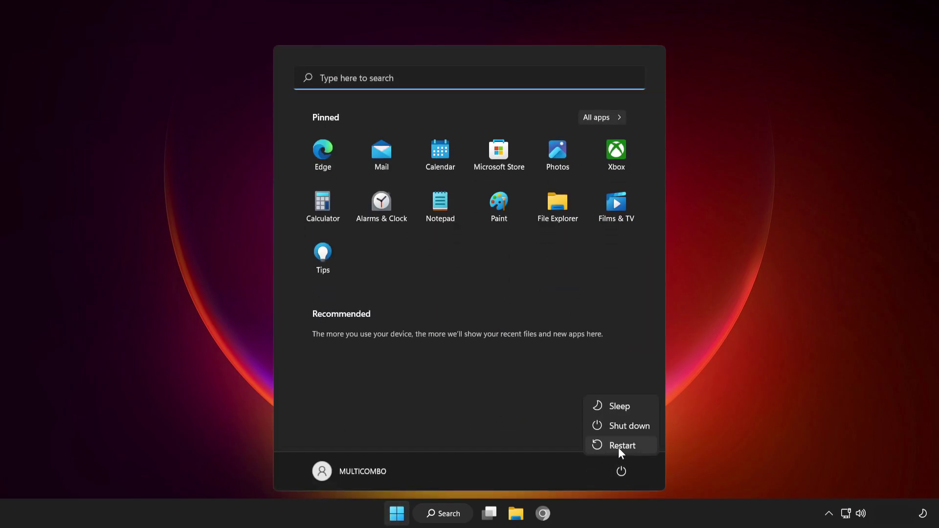